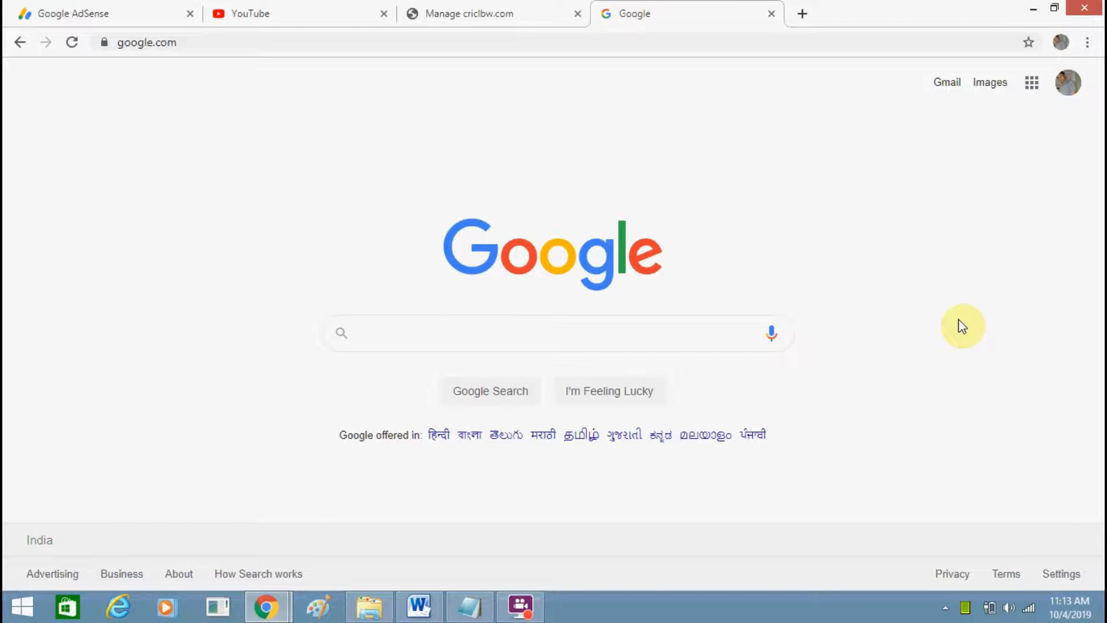
# Step: Switch to the open cPanel window and open the Subdomains tool under Domains
pyautogui.click(279, 605)
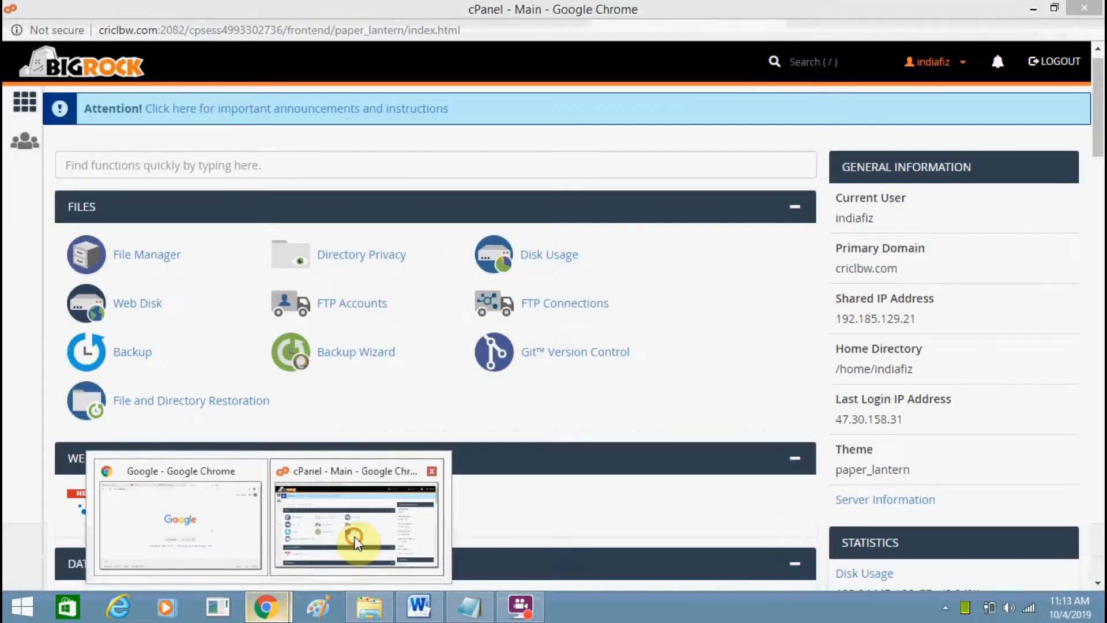
pyautogui.click(354, 534)
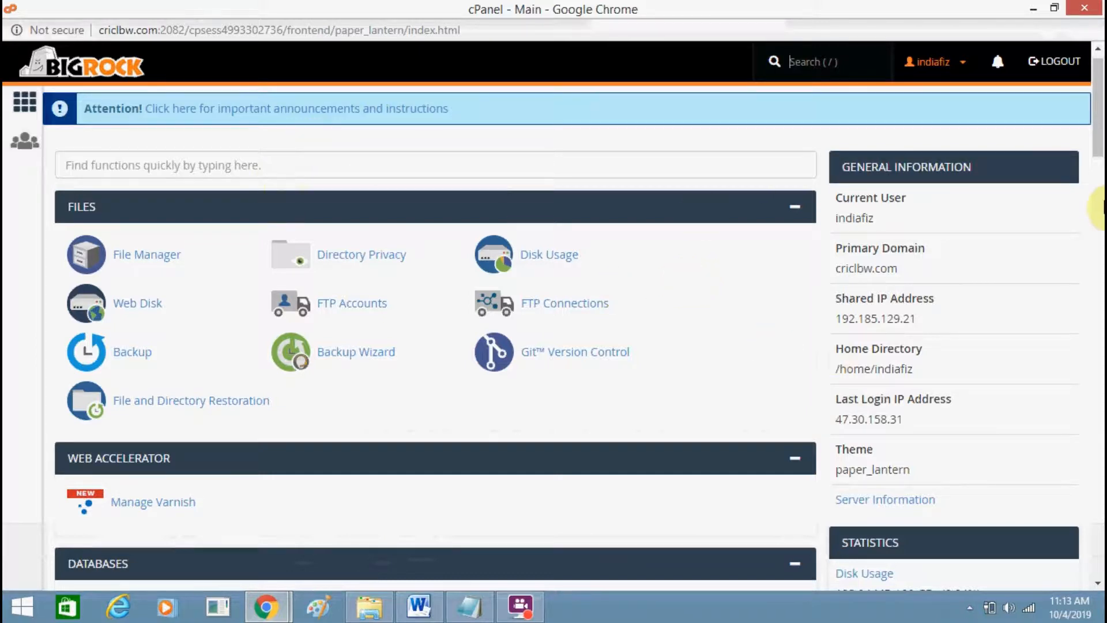
pyautogui.scroll(-4, 1102, 173)
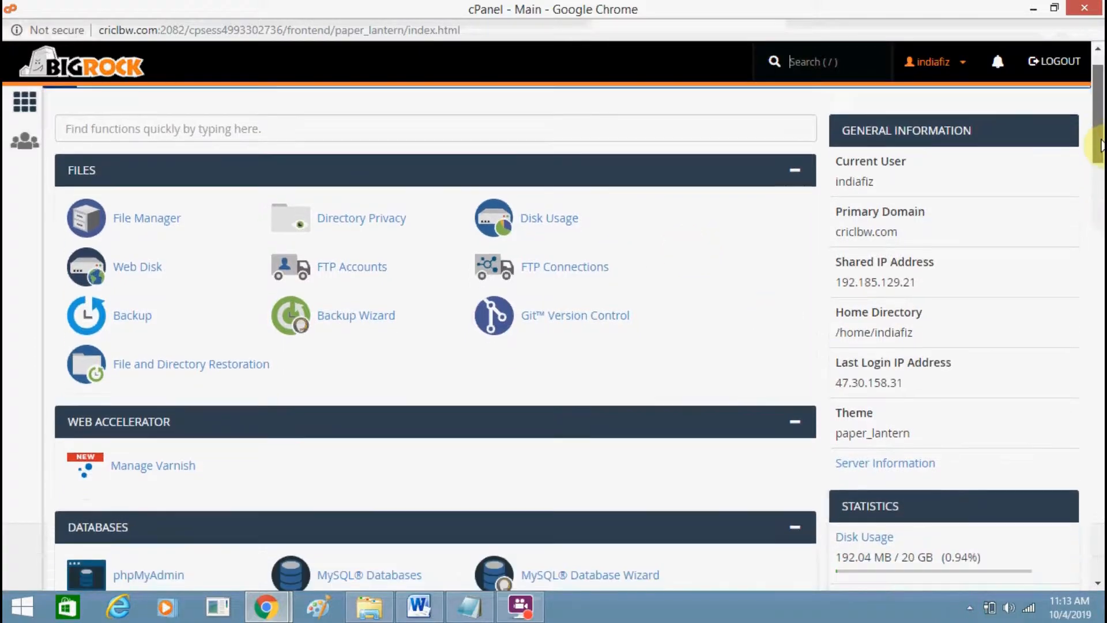
pyautogui.moveTo(1102, 181); pyautogui.dragTo(1102, 239)
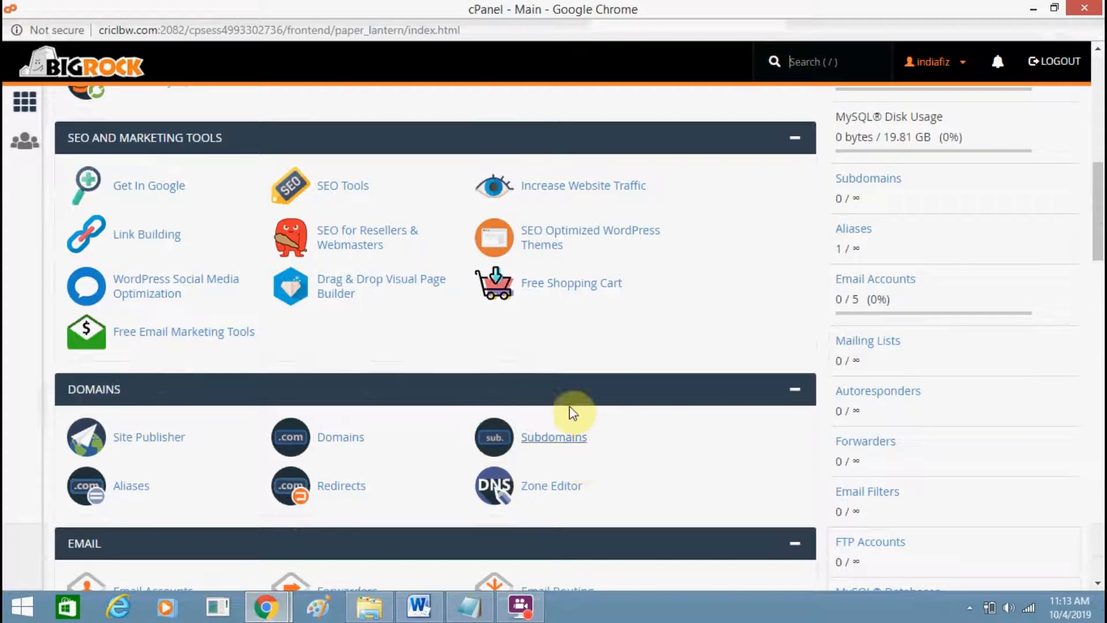
pyautogui.click(560, 449)
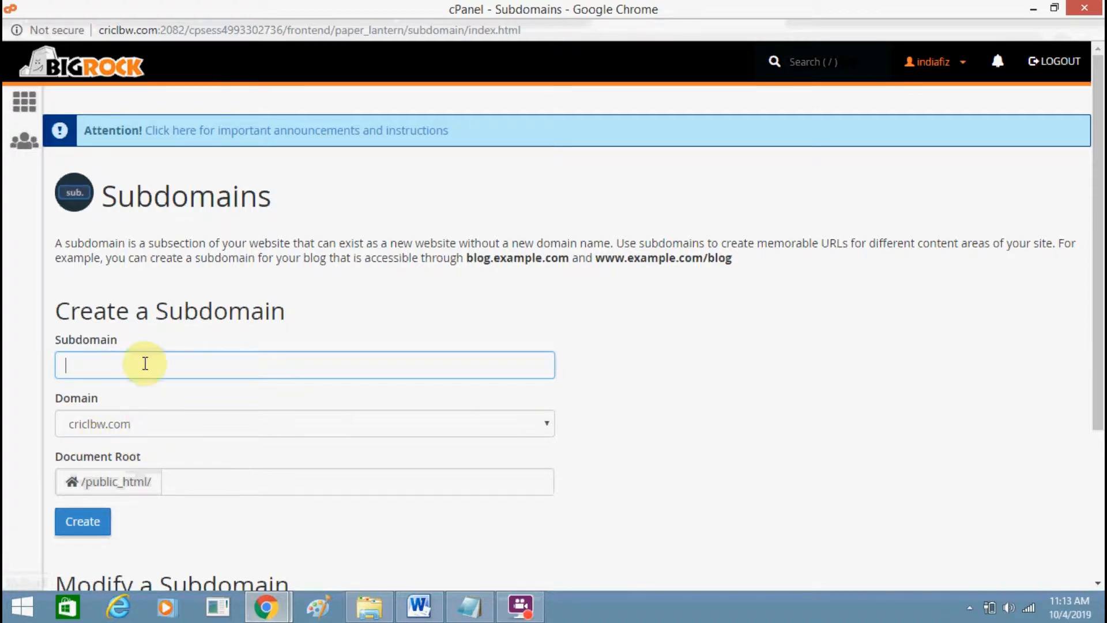
# Step: Create the subdomain "post" on the domain criclbw.com with the document root /public_html/post
pyautogui.write('post')
pyautogui.click(801, 319)
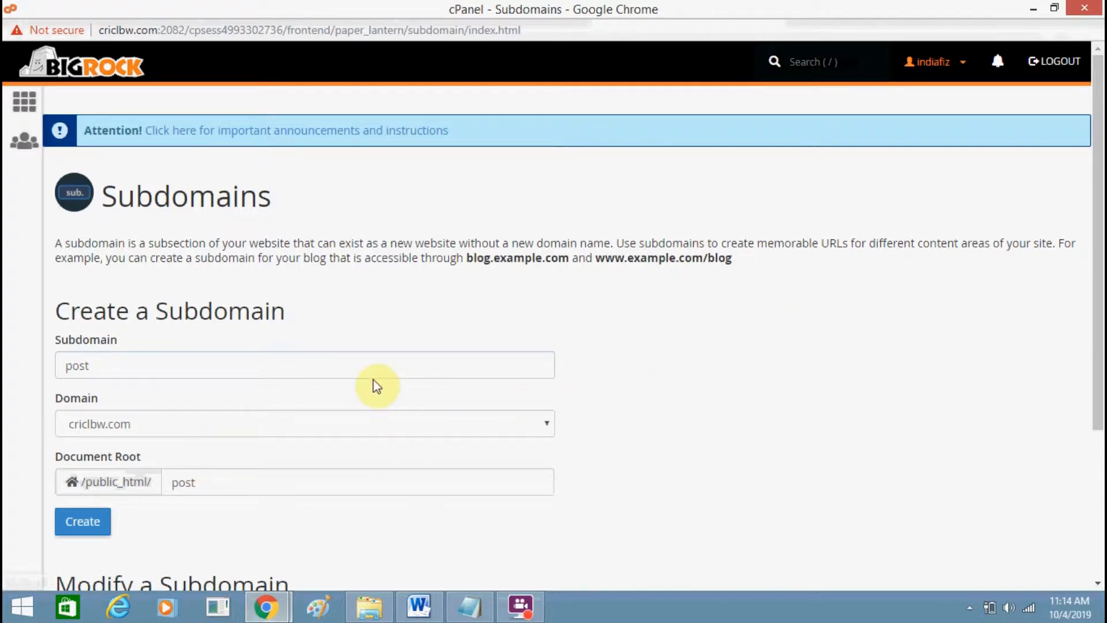
pyautogui.click(740, 385)
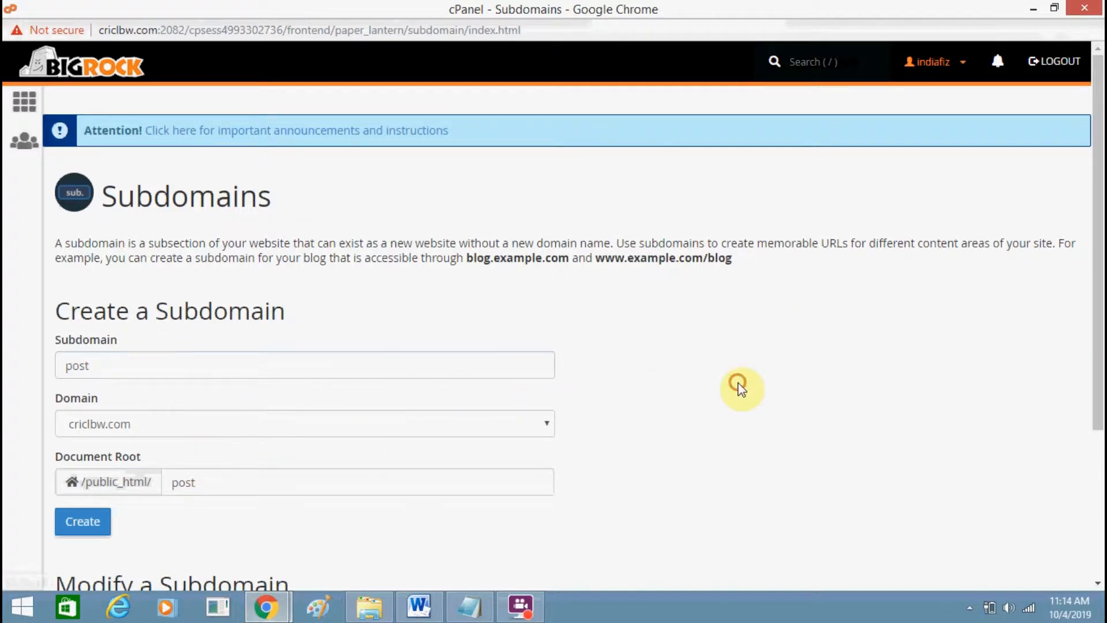
pyautogui.moveTo(1098, 260); pyautogui.dragTo(1102, 332)
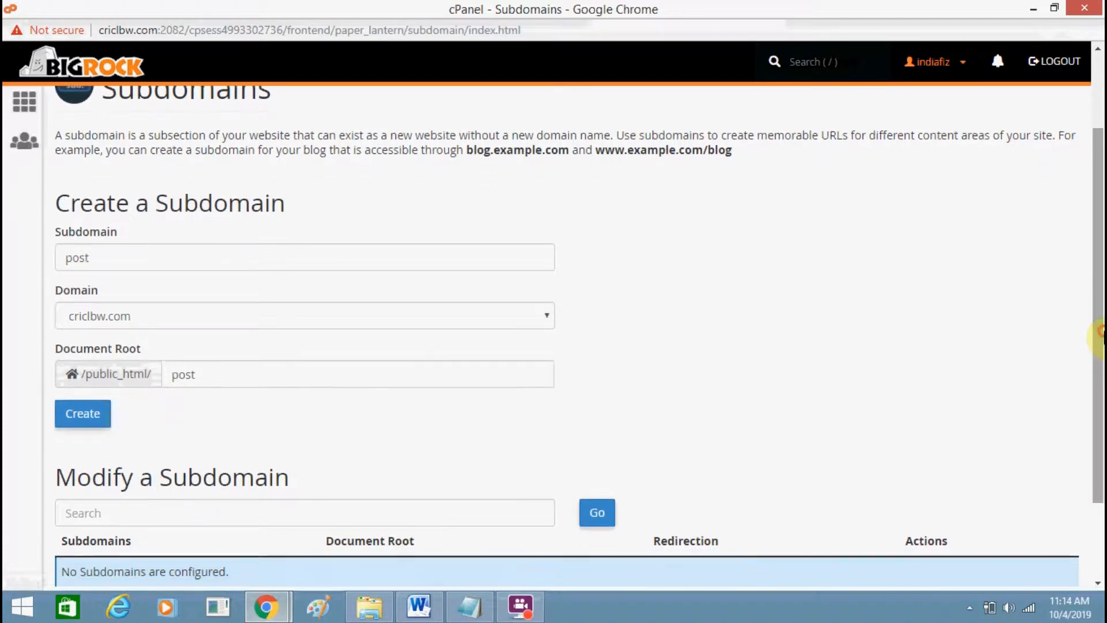
pyautogui.click(106, 424)
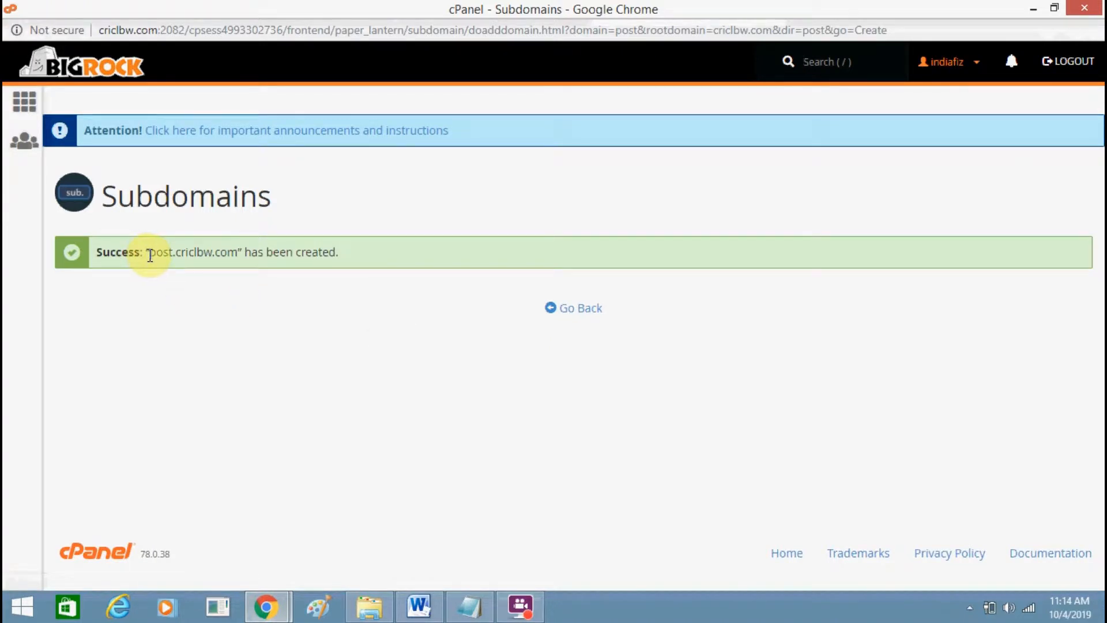
# Step: Copy the new subdomain address post.criclbw.com and load it in a new tab of the other browser window
pyautogui.moveTo(148, 255); pyautogui.dragTo(238, 254)
pyautogui.hotkey('ctrl', 'c')
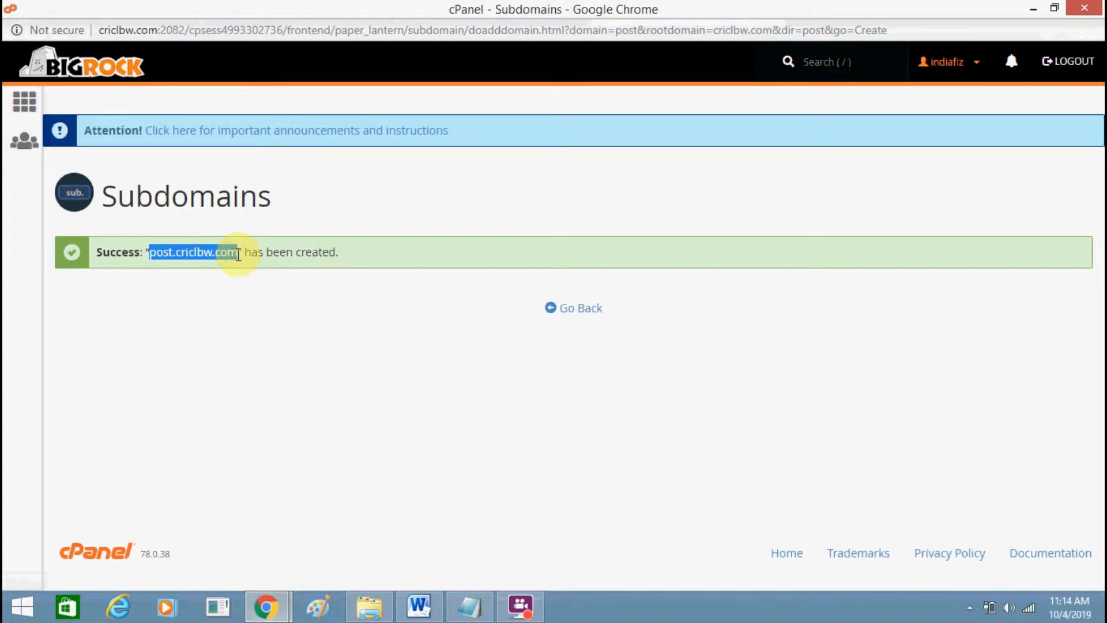
pyautogui.click(266, 606)
pyautogui.click(235, 556)
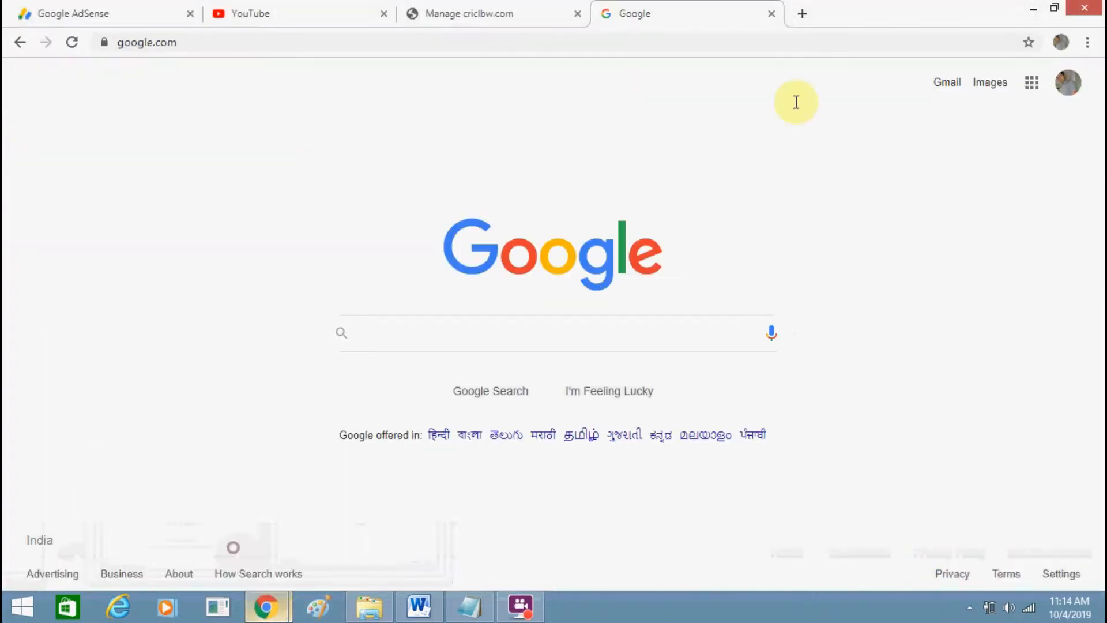
pyautogui.click(808, 12)
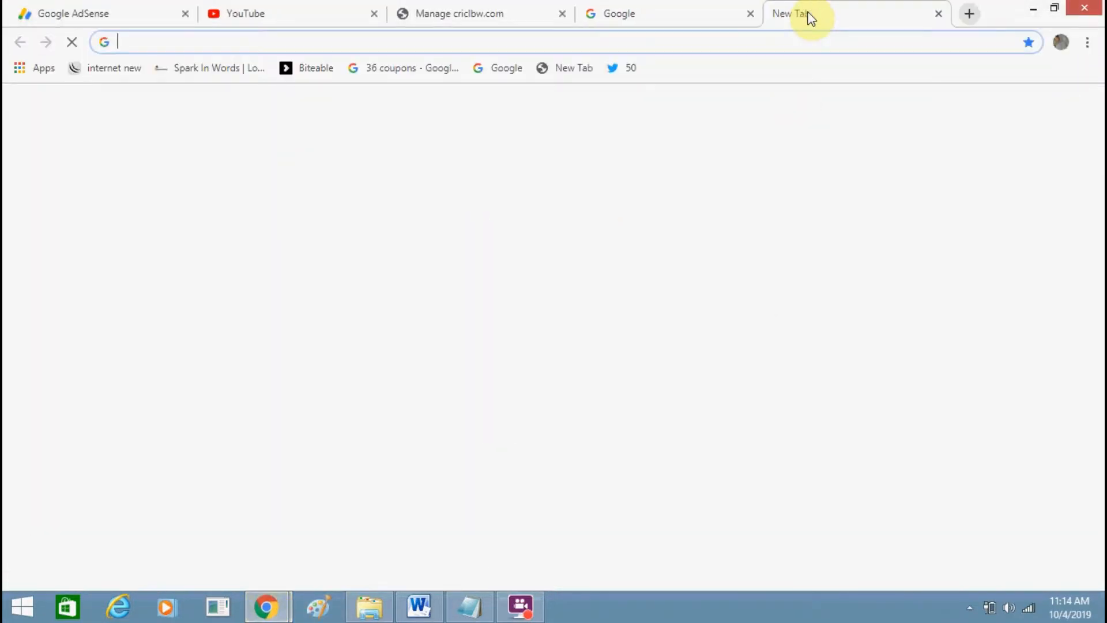
pyautogui.hotkey('ctrl', 'v')
pyautogui.press('Return')
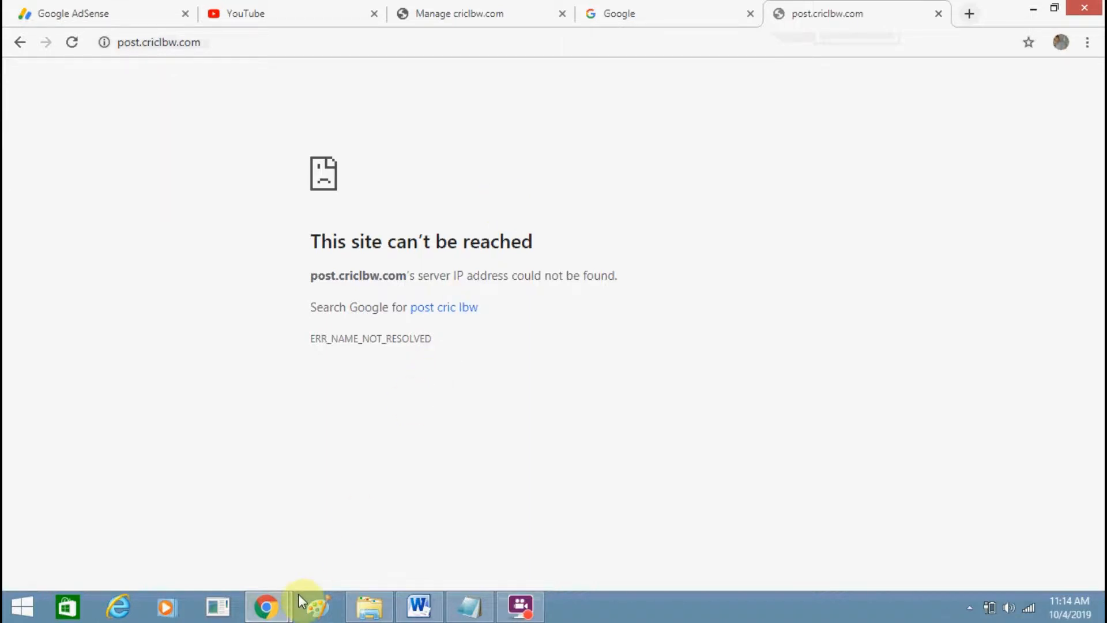
# Step: Return to the cPanel home page and start a WordPress installation from the Softaculous Apps Installer
pyautogui.moveTo(290, 611)
pyautogui.click(358, 522)
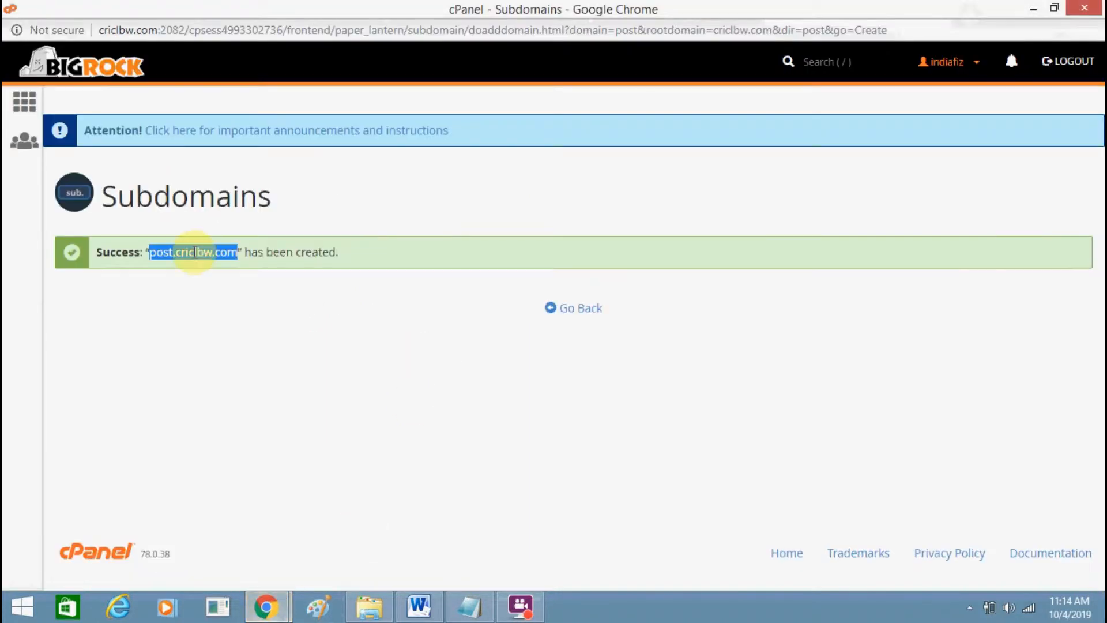
pyautogui.click(26, 106)
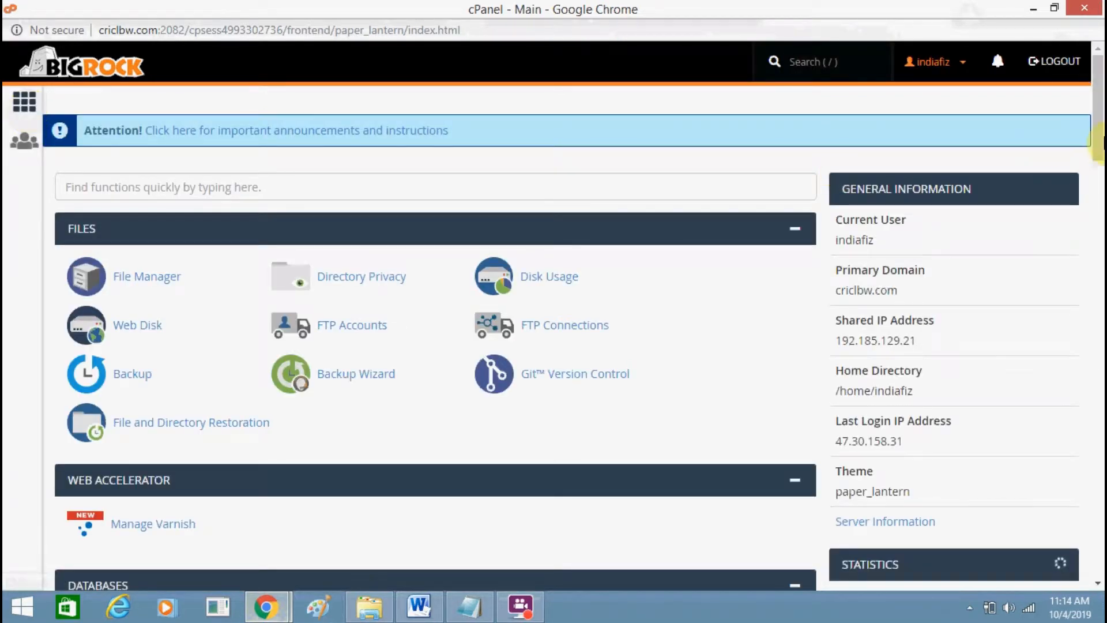
pyautogui.moveTo(1099, 144); pyautogui.dragTo(1099, 528)
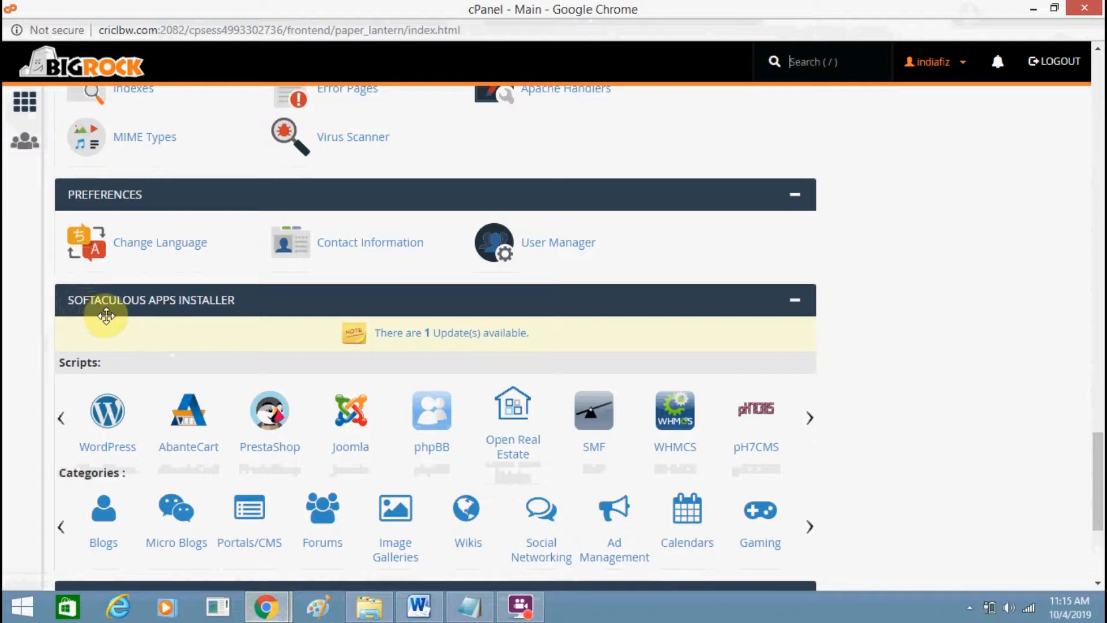
pyautogui.click(116, 434)
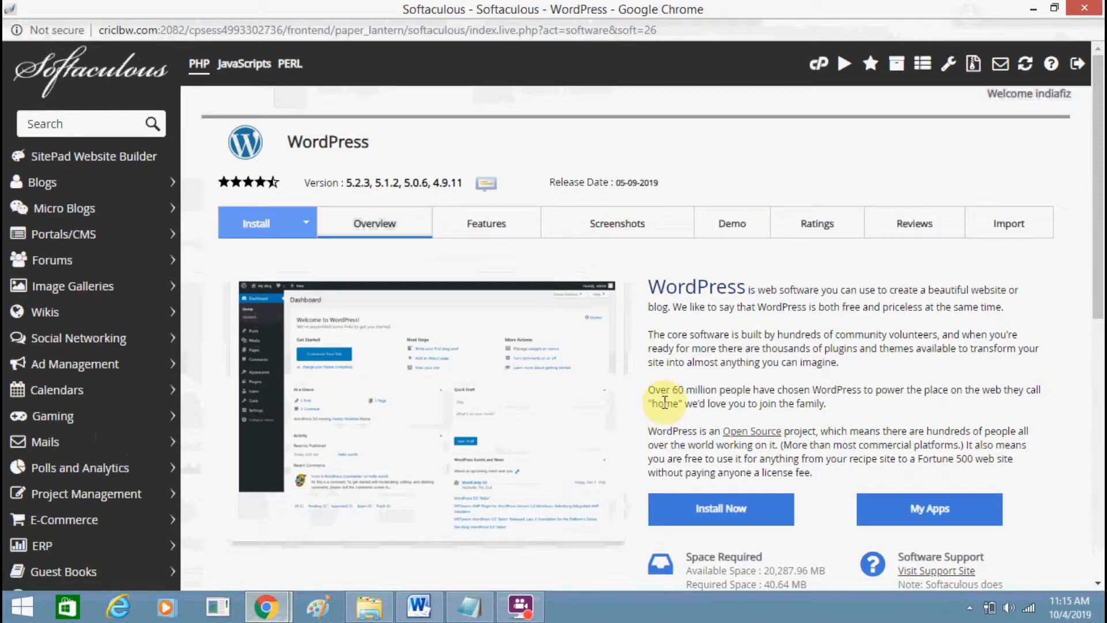
pyautogui.click(692, 508)
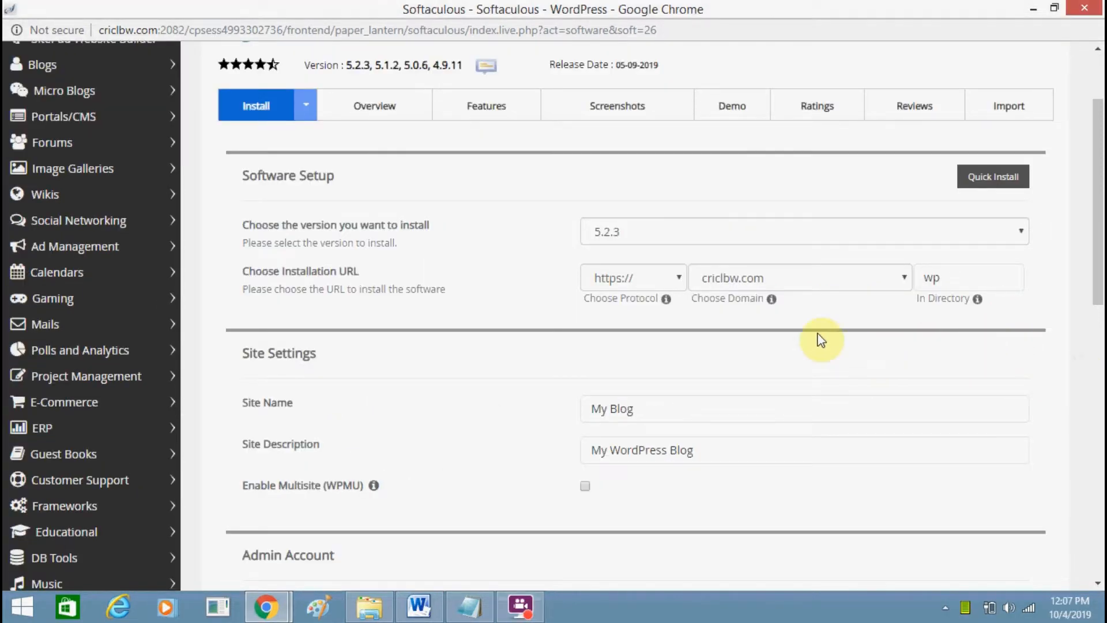
# Step: Set the WordPress installation domain to post.criclbw.com and clear the installation directory
pyautogui.click(853, 270)
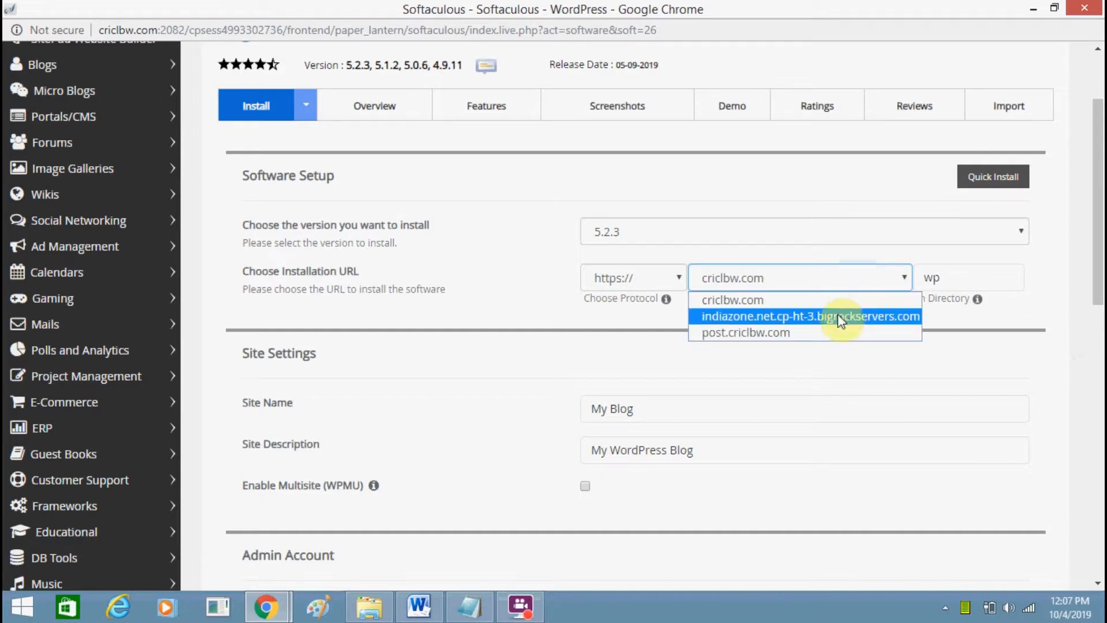
pyautogui.click(838, 331)
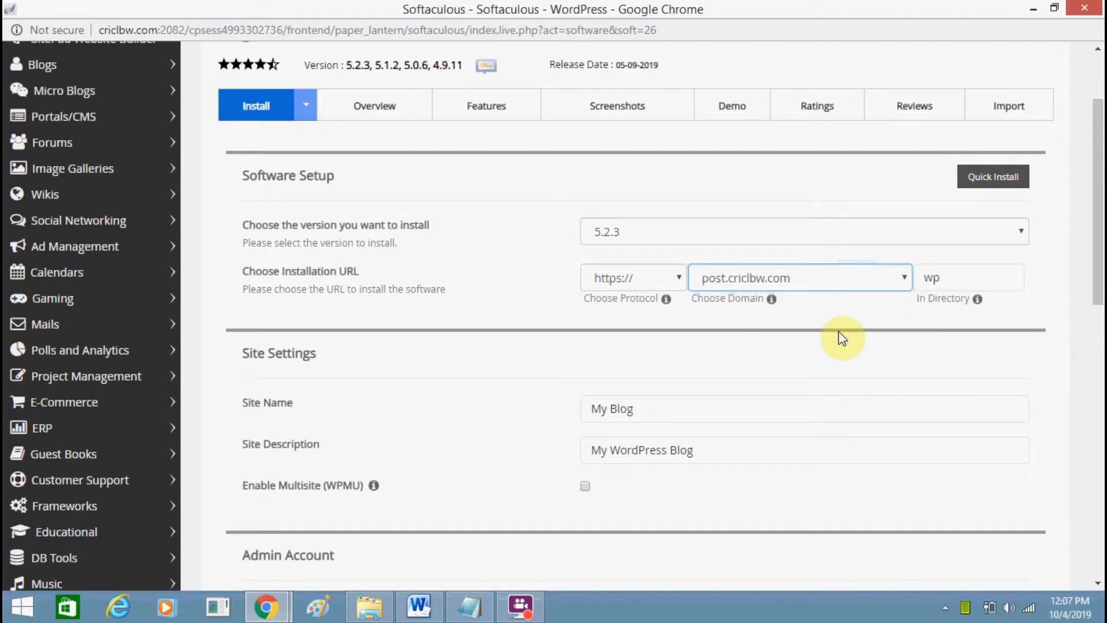
pyautogui.moveTo(948, 280); pyautogui.dragTo(906, 278)
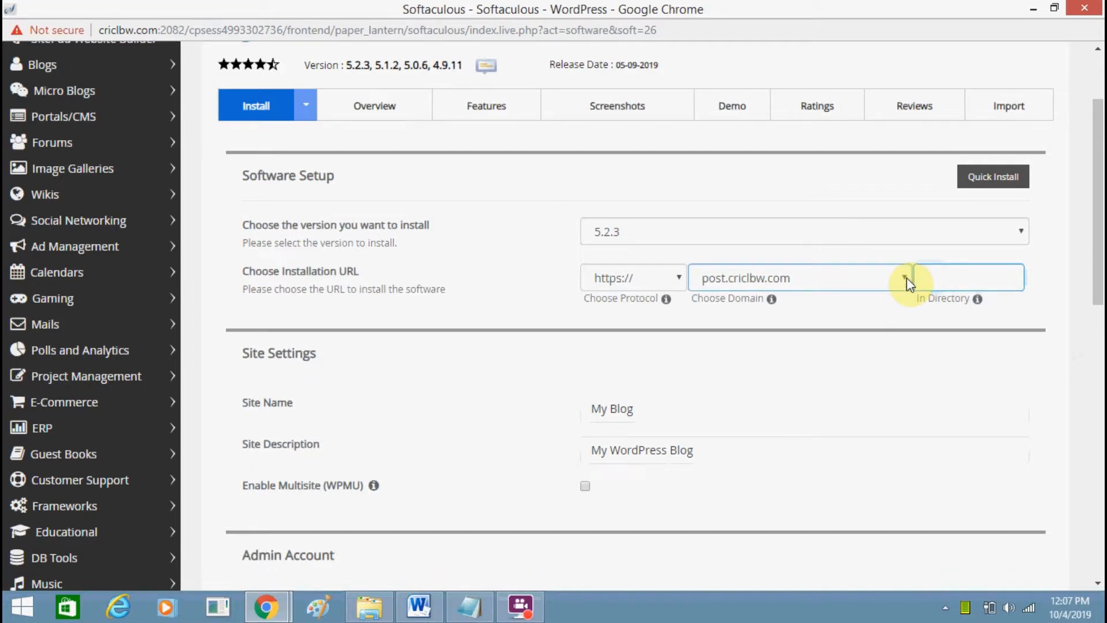
pyautogui.click(1067, 320)
# Step: Set the site name to "Latest News and Updates" in the site settings
pyautogui.moveTo(1102, 252); pyautogui.dragTo(1103, 288)
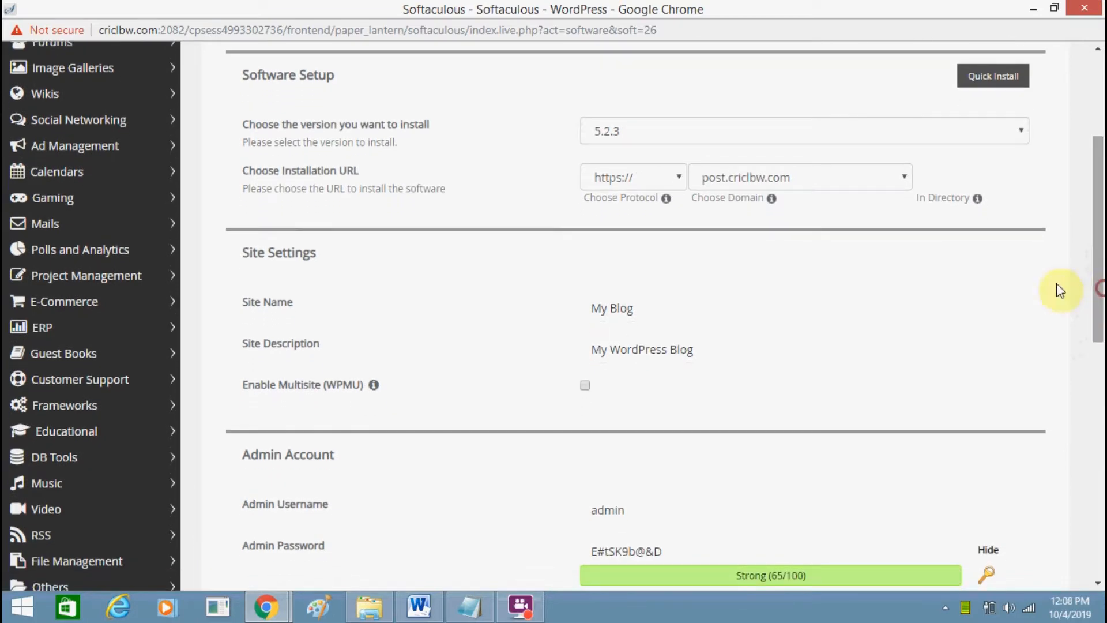
pyautogui.click(652, 307)
pyautogui.click(521, 279)
pyautogui.click(605, 302)
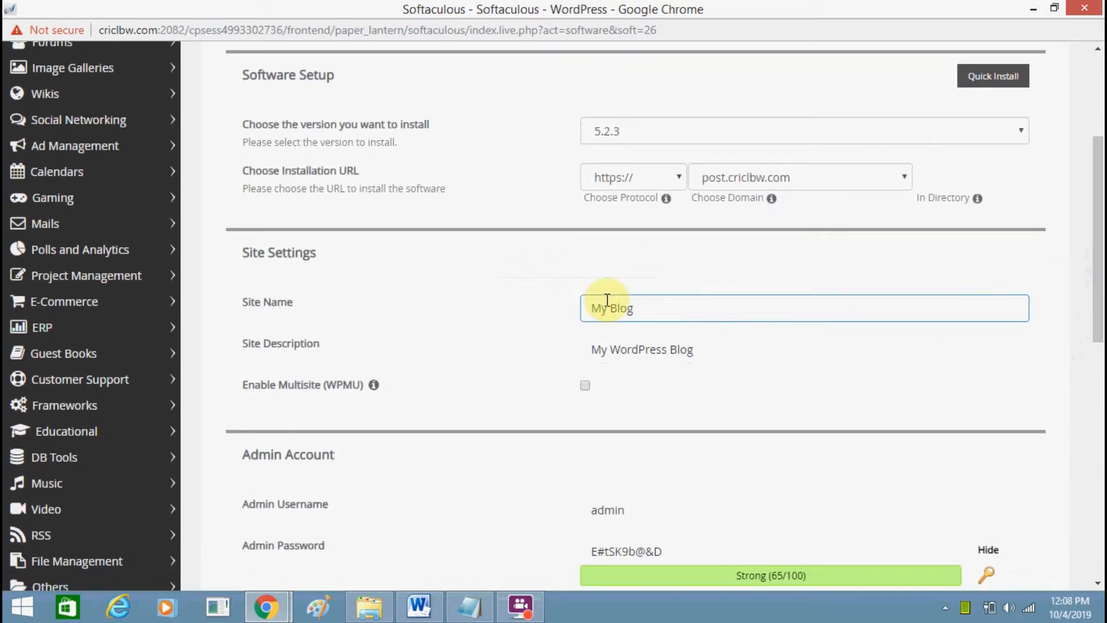
pyautogui.moveTo(645, 309); pyautogui.dragTo(571, 320)
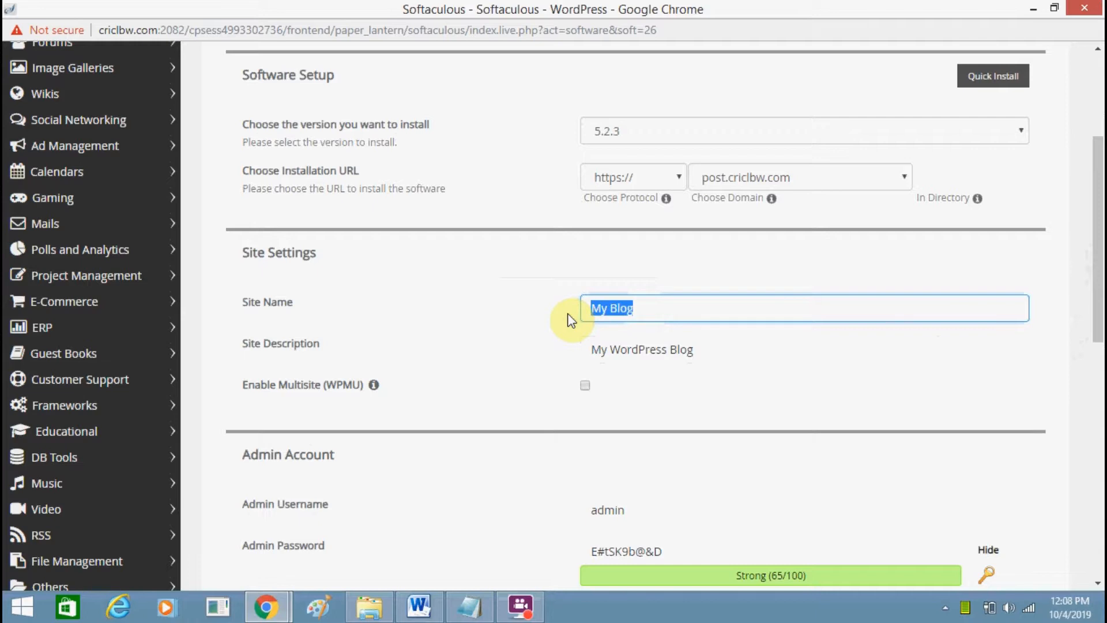
pyautogui.write('Latest')
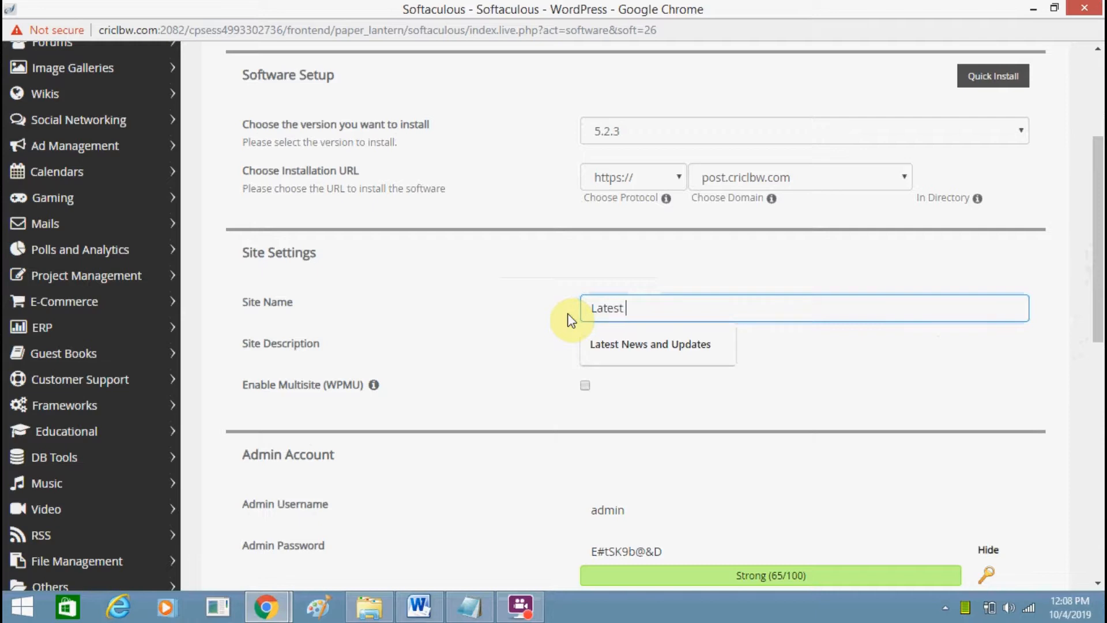
pyautogui.press('Down')
pyautogui.press('Tab')
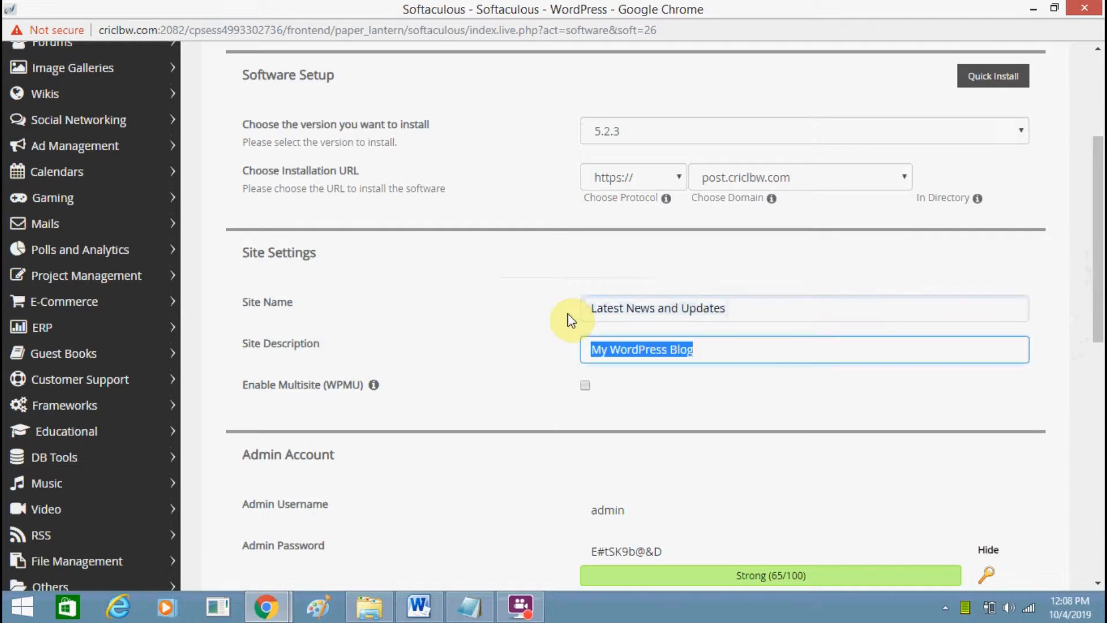
# Step: Set the site description to "Read valuable articles with in-depth information about the content."
pyautogui.press('BackSpace')
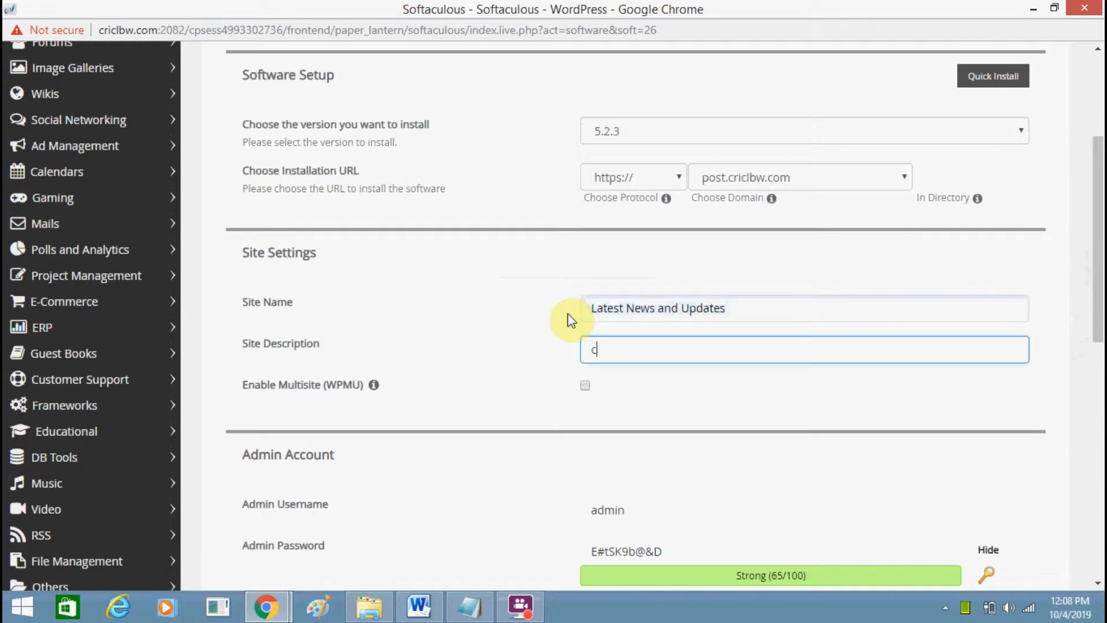
pyautogui.click(650, 346)
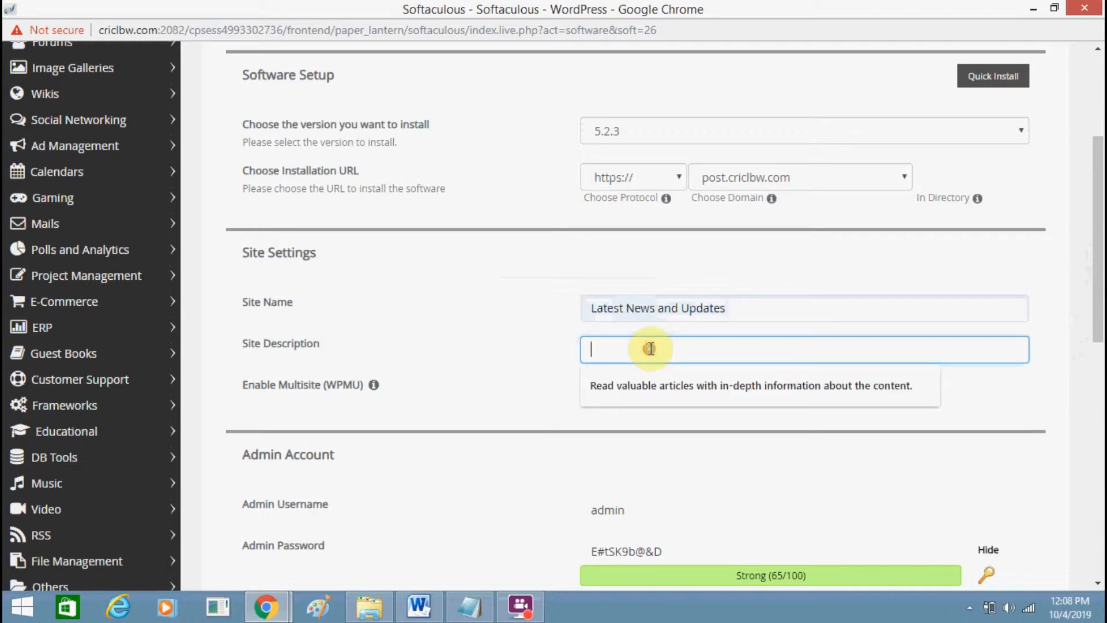
pyautogui.click(655, 383)
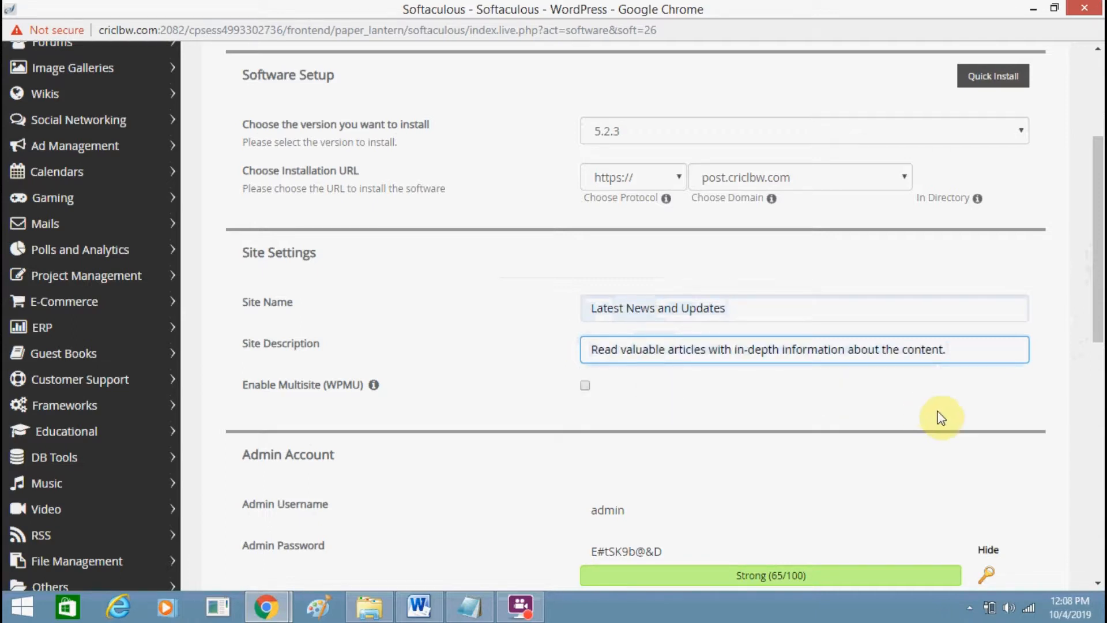
# Step: Copy the admin username from the installation form into the blank Notepad document, followed by a new line
pyautogui.scroll(-3, 1099, 381)
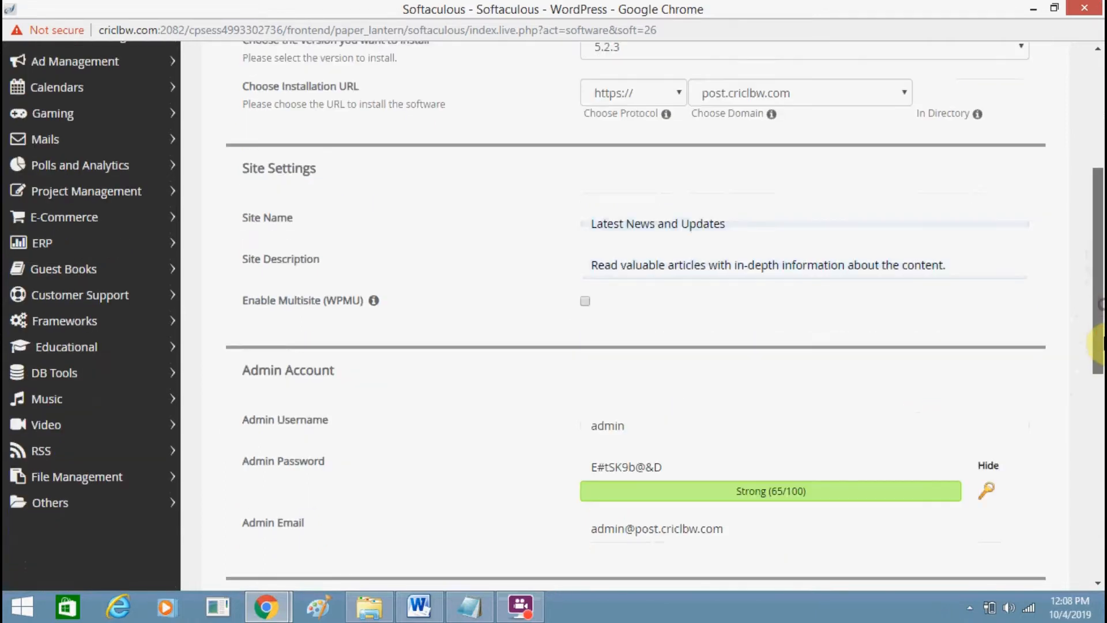
pyautogui.scroll(-1, 1099, 380)
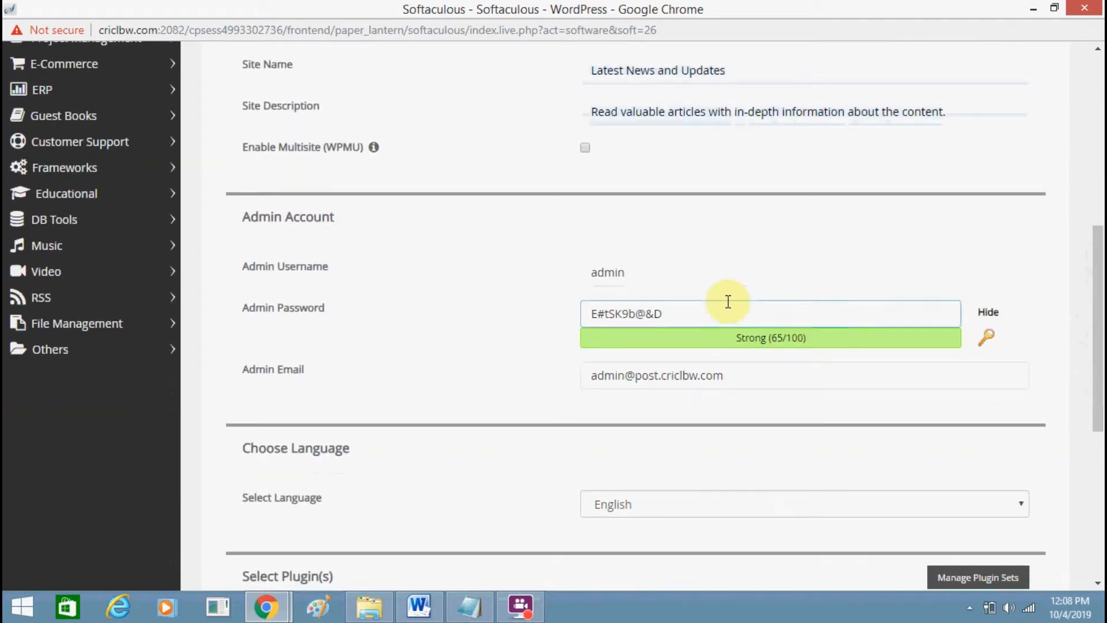
pyautogui.click(662, 284)
pyautogui.doubleClick(660, 284)
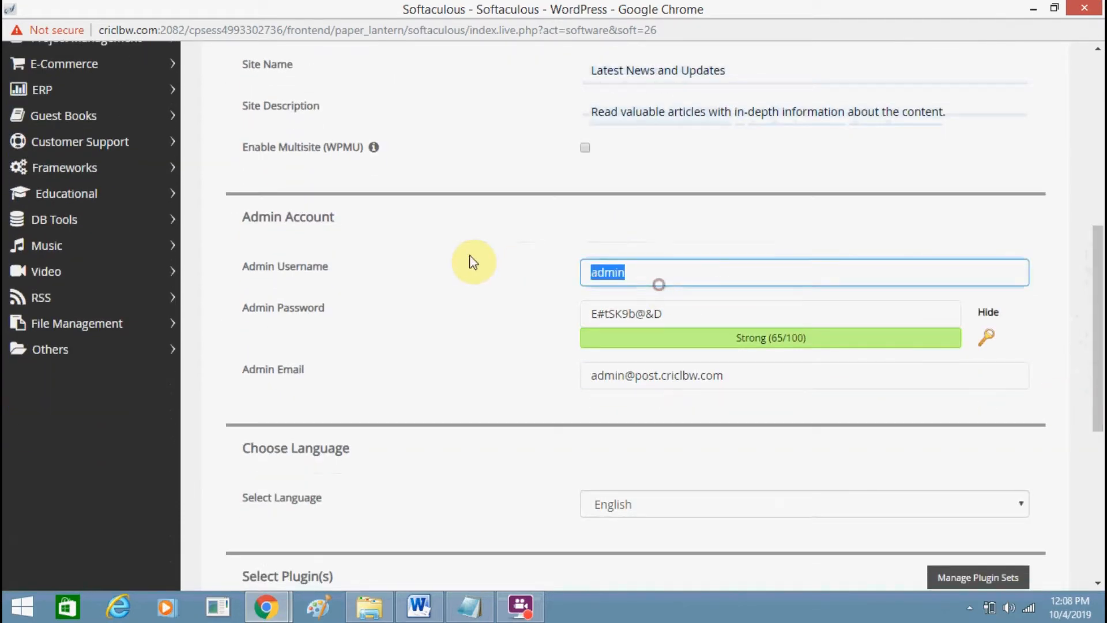
pyautogui.click(470, 606)
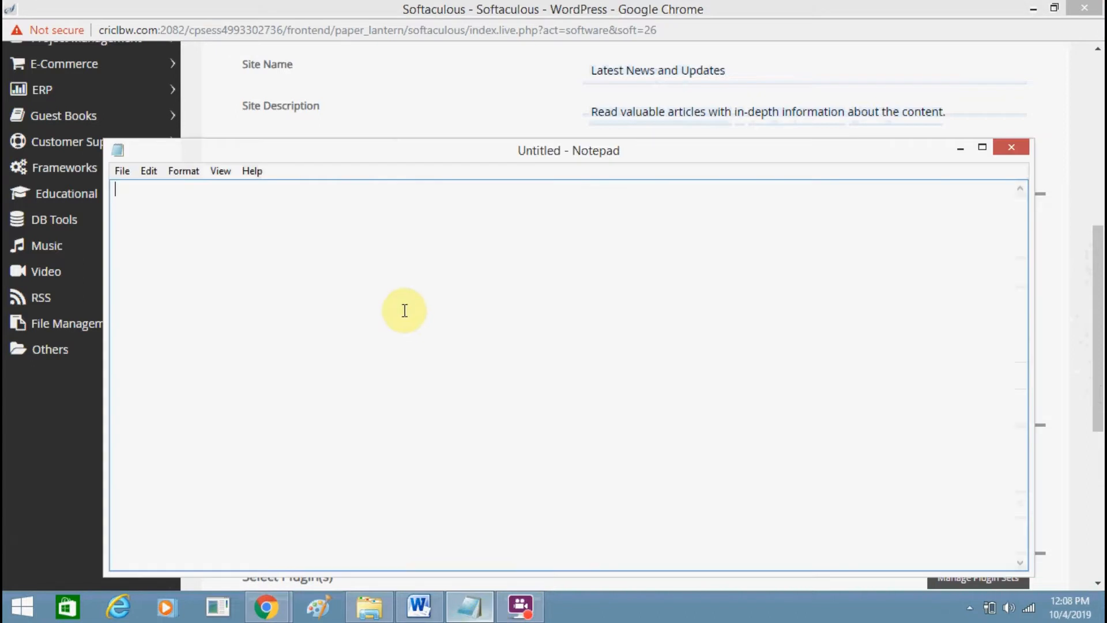
pyautogui.press('Return')
pyautogui.hotkey('alt', 'Tab')
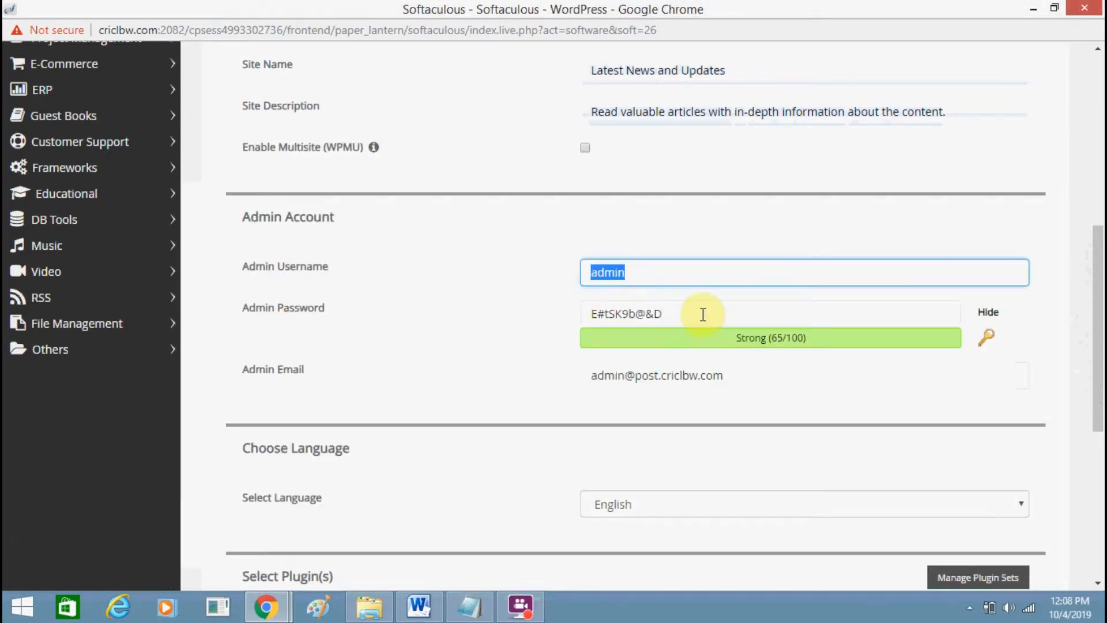
# Step: Copy the generated admin password from the installation form into the Notepad document below the username, and return to the form
pyautogui.click(733, 324)
pyautogui.moveTo(733, 323); pyautogui.dragTo(516, 308)
pyautogui.hotkey('ctrl', 'c')
pyautogui.hotkey('alt', 'Tab')
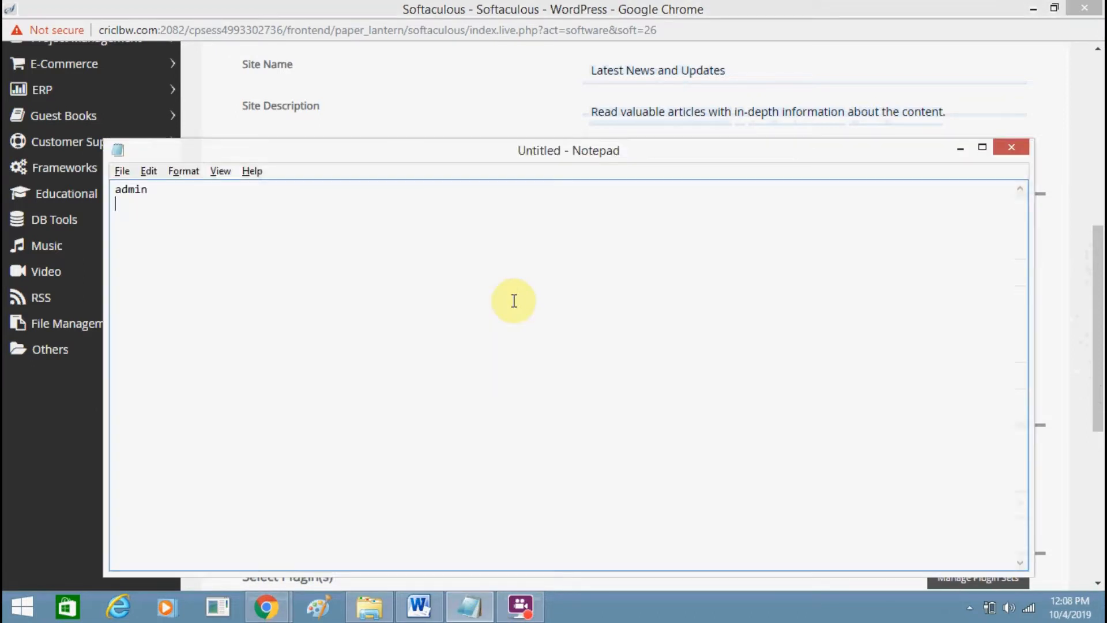
pyautogui.press('Return')
pyautogui.hotkey('ctrl', 'v')
pyautogui.hotkey('alt', 'Tab')
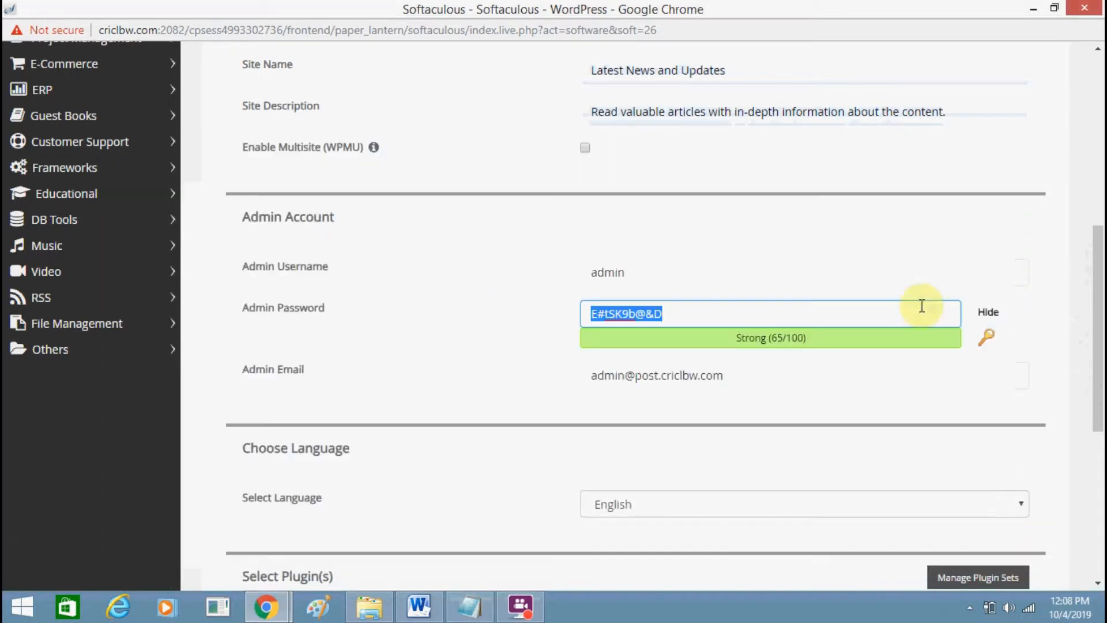
# Step: Enter the recipient's e-mail address for the installation details using the autofill suggestion, and start the WordPress installation
pyautogui.scroll(-2, 1090, 297)
pyautogui.moveTo(1100, 375); pyautogui.dragTo(1100, 471)
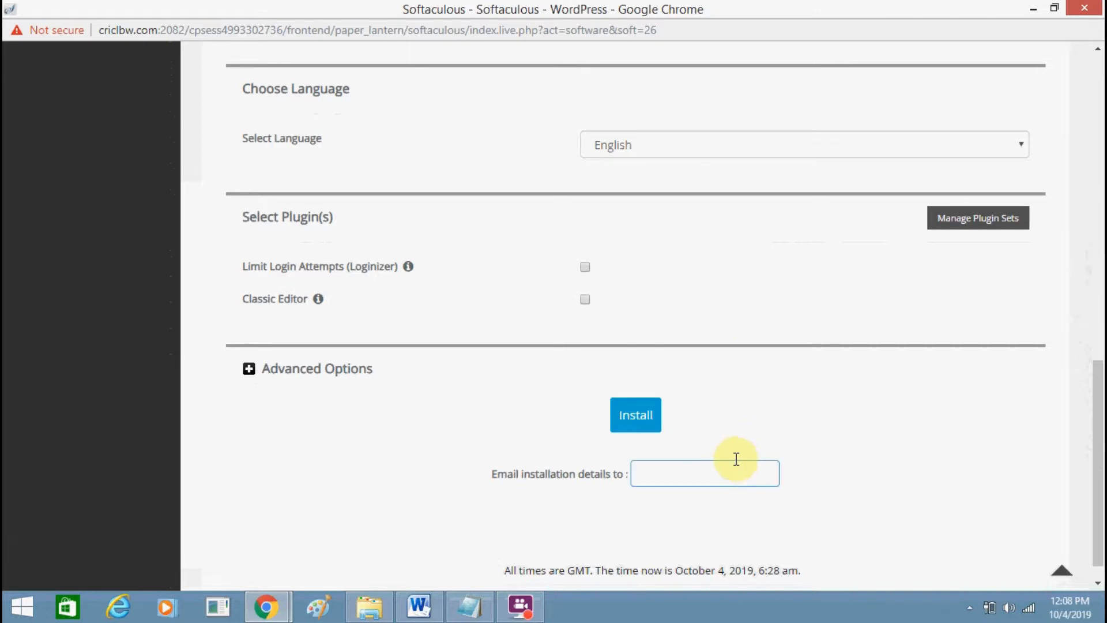
pyautogui.click(731, 463)
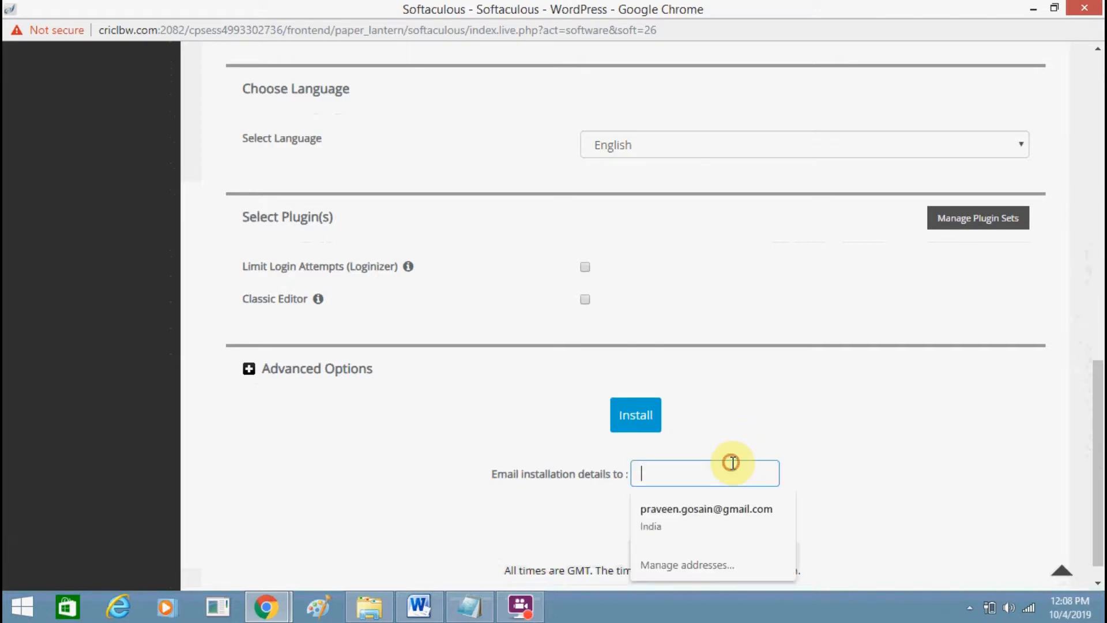
pyautogui.click(724, 507)
pyautogui.click(810, 432)
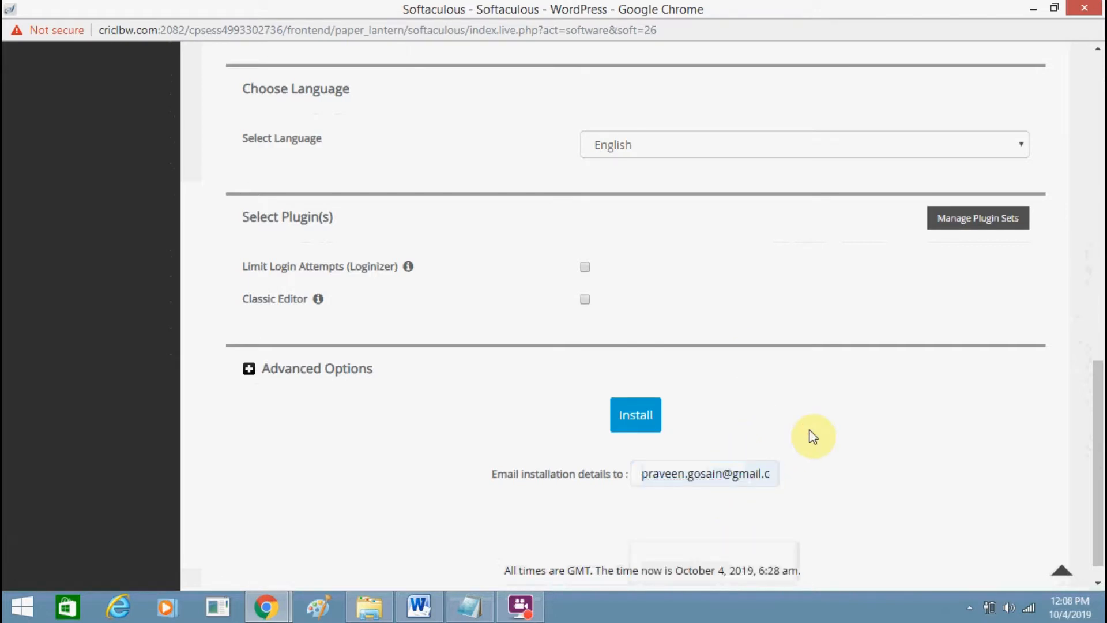
pyautogui.click(642, 415)
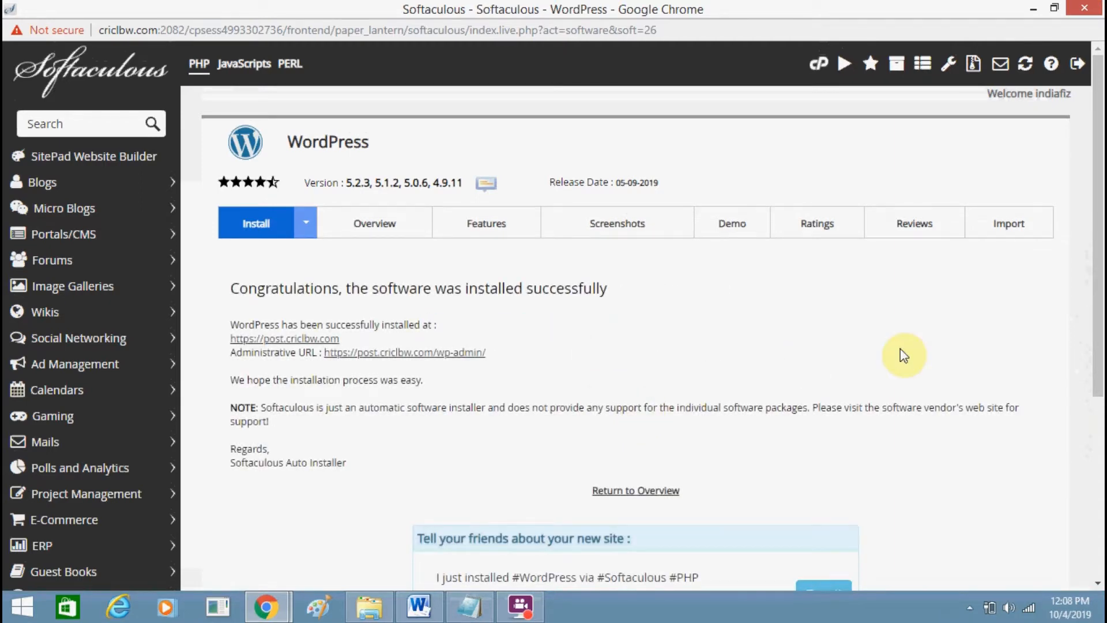
pyautogui.scroll(-5, 1098, 415)
pyautogui.moveTo(1099, 414); pyautogui.dragTo(1099, 303)
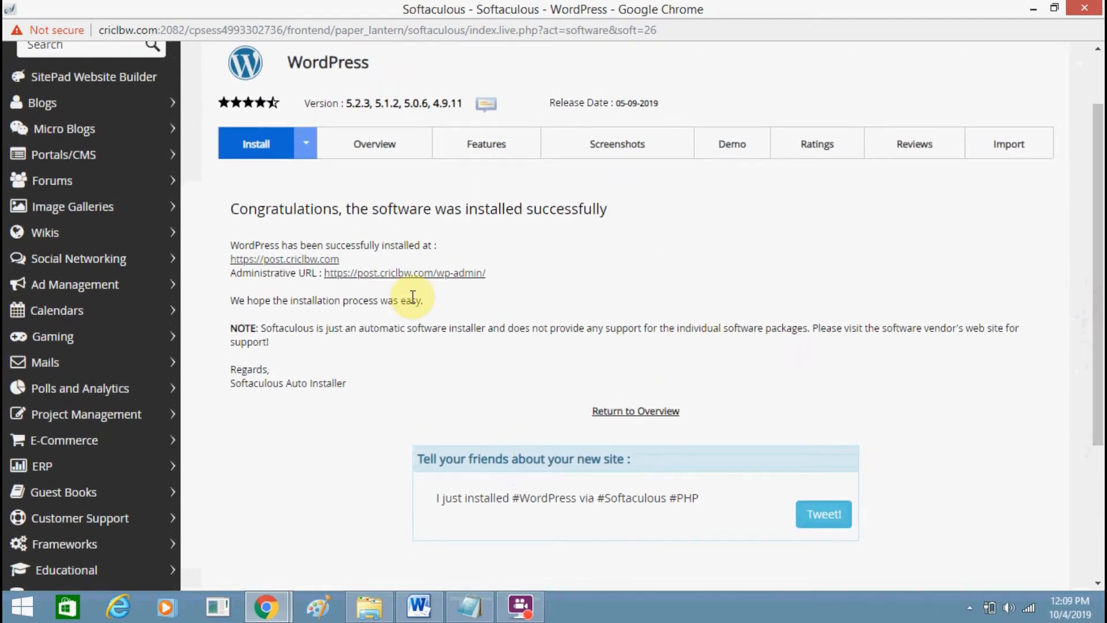
pyautogui.moveTo(362, 257); pyautogui.dragTo(229, 268)
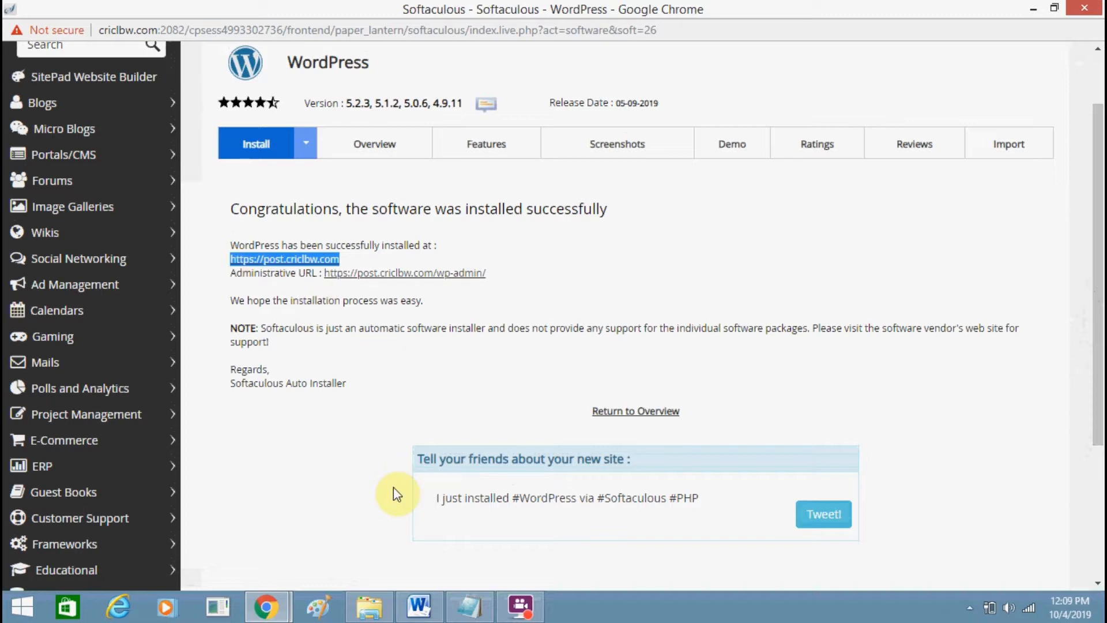
pyautogui.moveTo(266, 606)
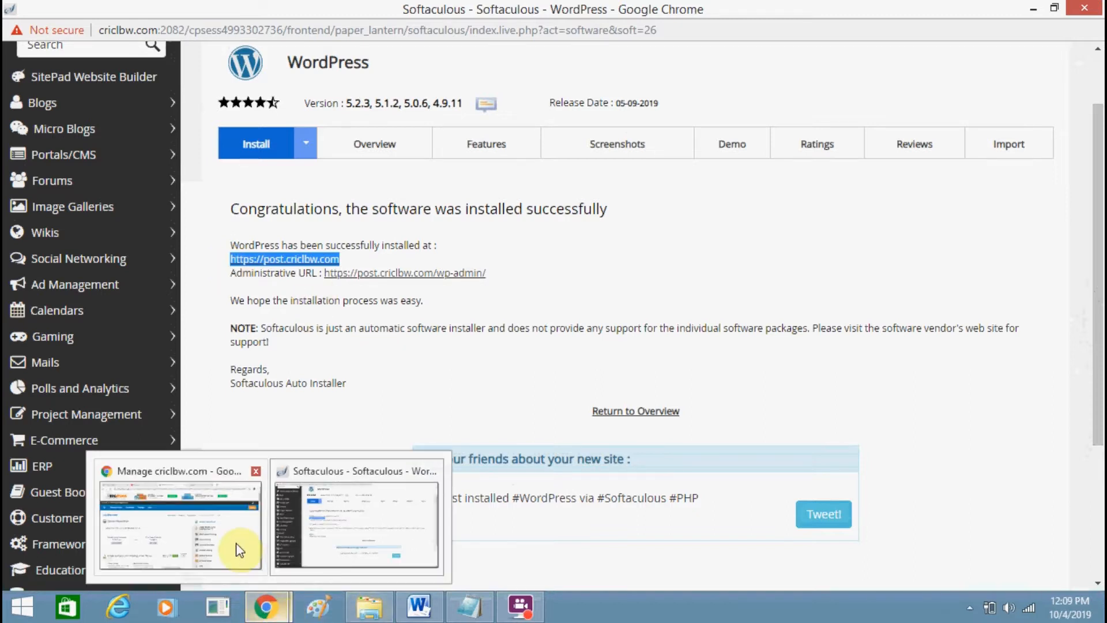
pyautogui.click(236, 542)
pyautogui.click(800, 14)
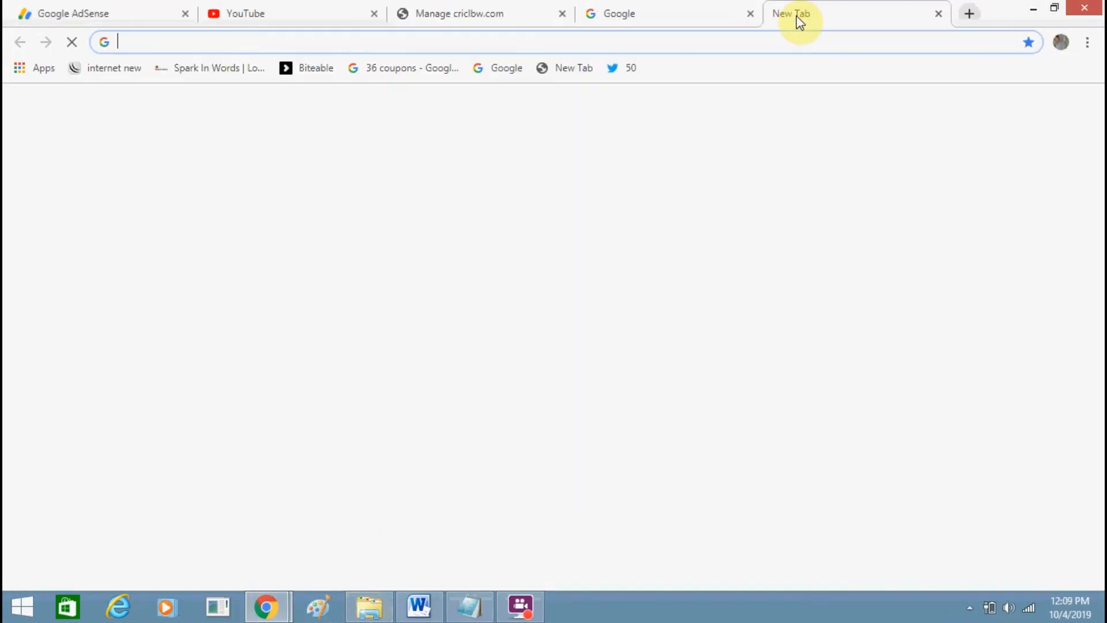
pyautogui.hotkey('ctrl', 'v')
pyautogui.press('Return')
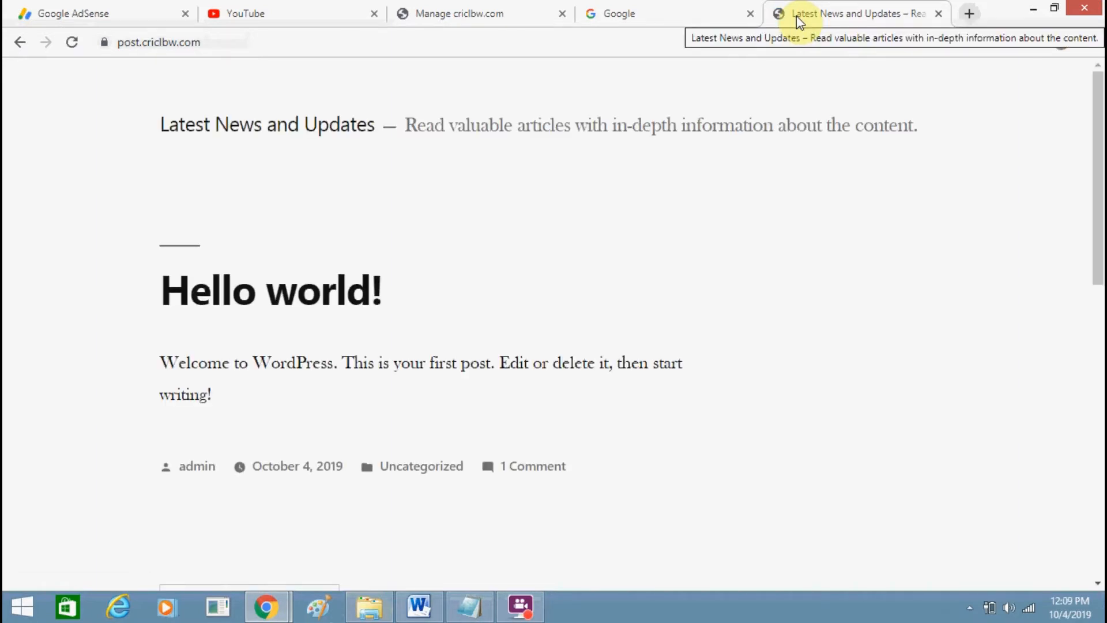
pyautogui.moveTo(1097, 206); pyautogui.dragTo(1095, 158)
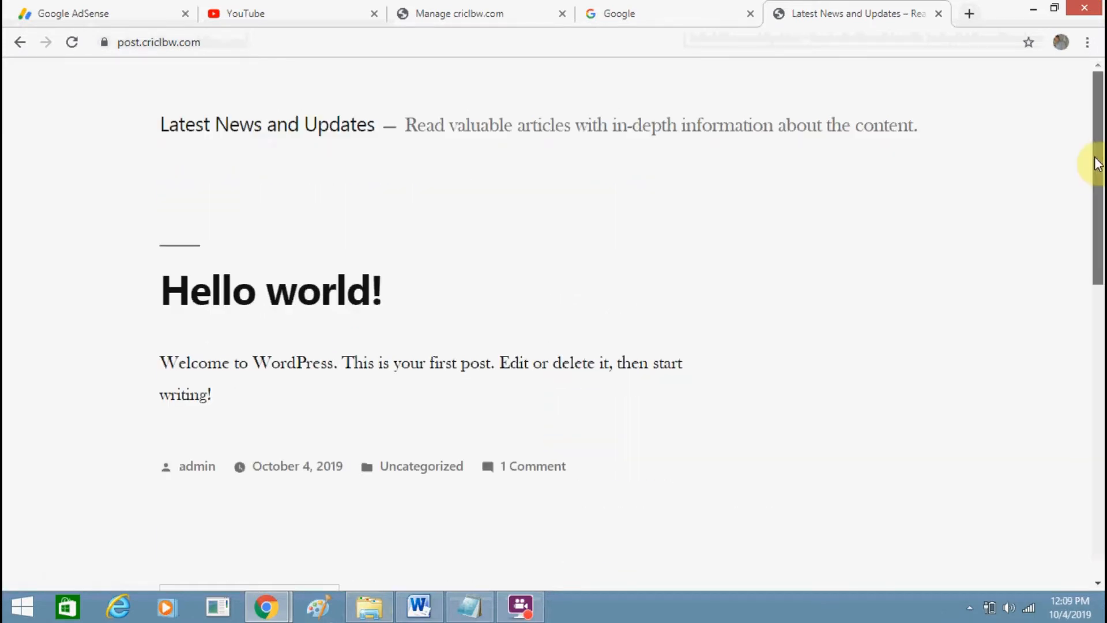
pyautogui.hotkey('alt', 'Tab')
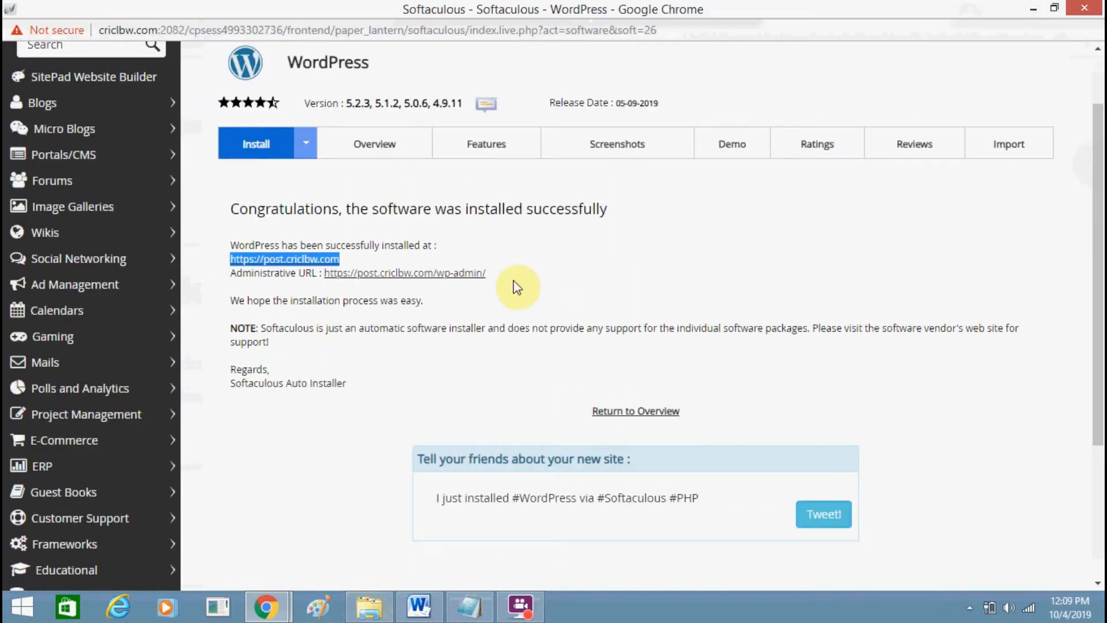
pyautogui.moveTo(487, 273); pyautogui.dragTo(324, 273)
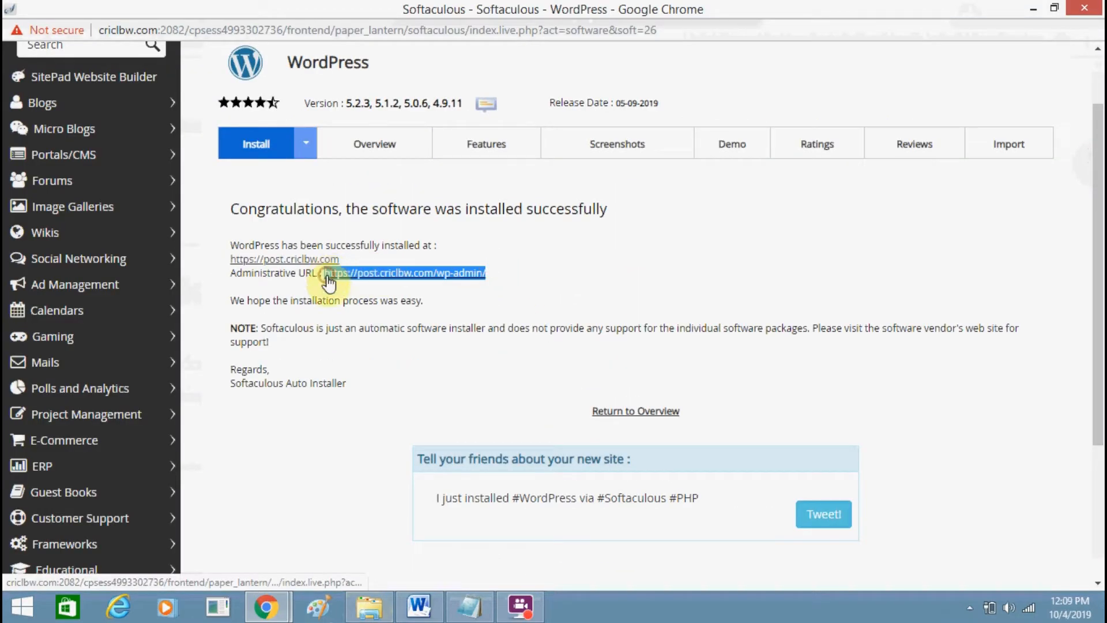
pyautogui.hotkey('alt', 'Tab')
pyautogui.hotkey('ctrl', 't')
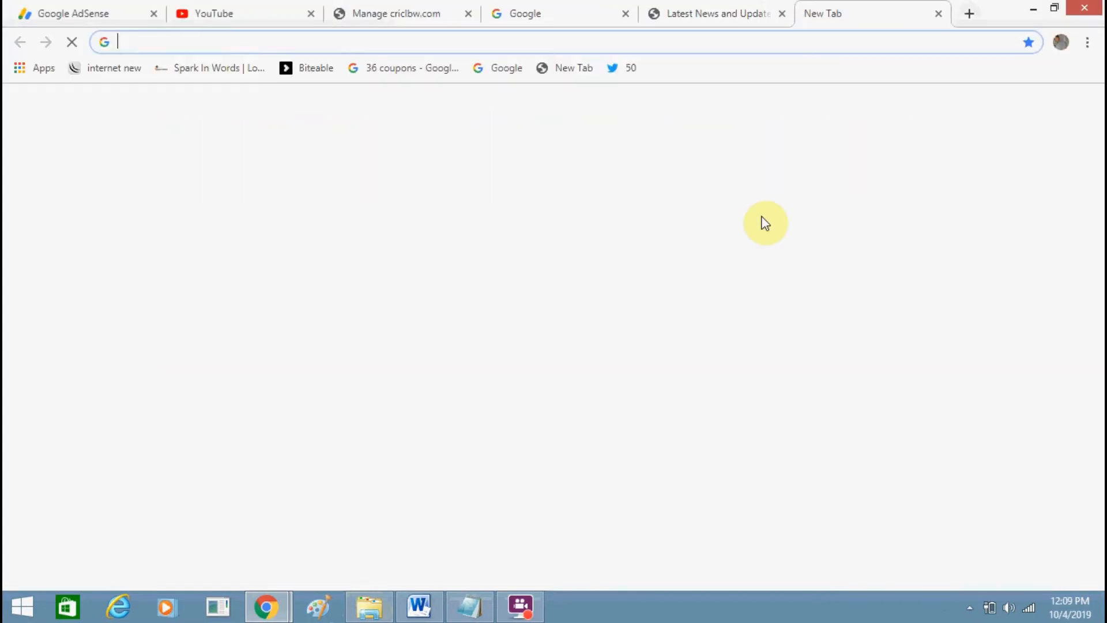
pyautogui.hotkey('ctrl', 'v')
pyautogui.press('Return')
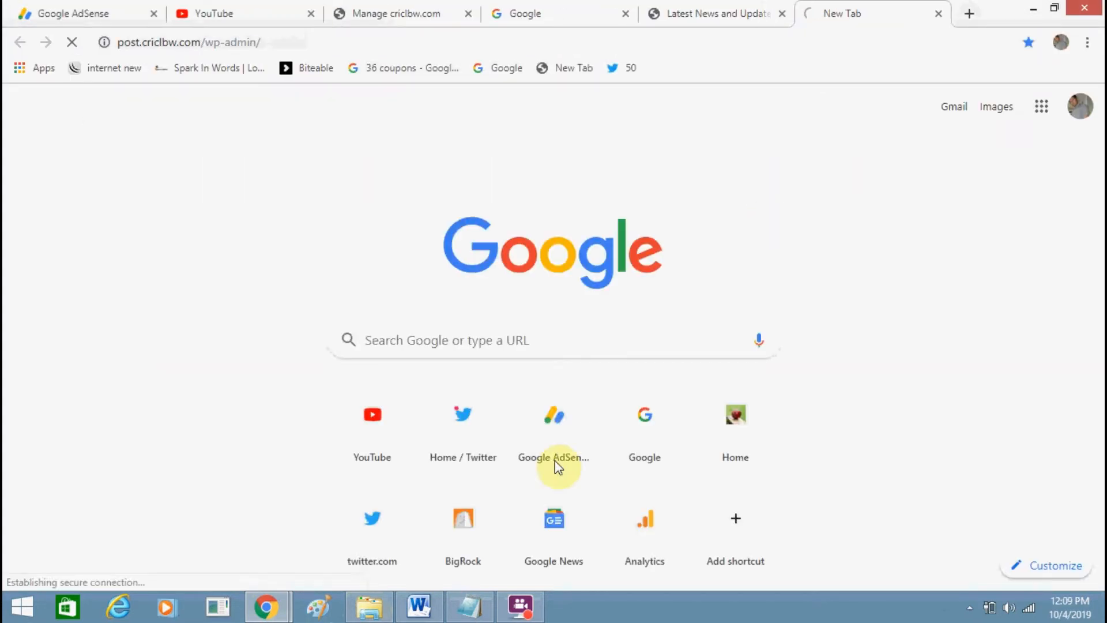
# Step: Log in to WordPress with the username admin and the account password noted in Notepad, and decline saving the password in the browser
pyautogui.click(475, 610)
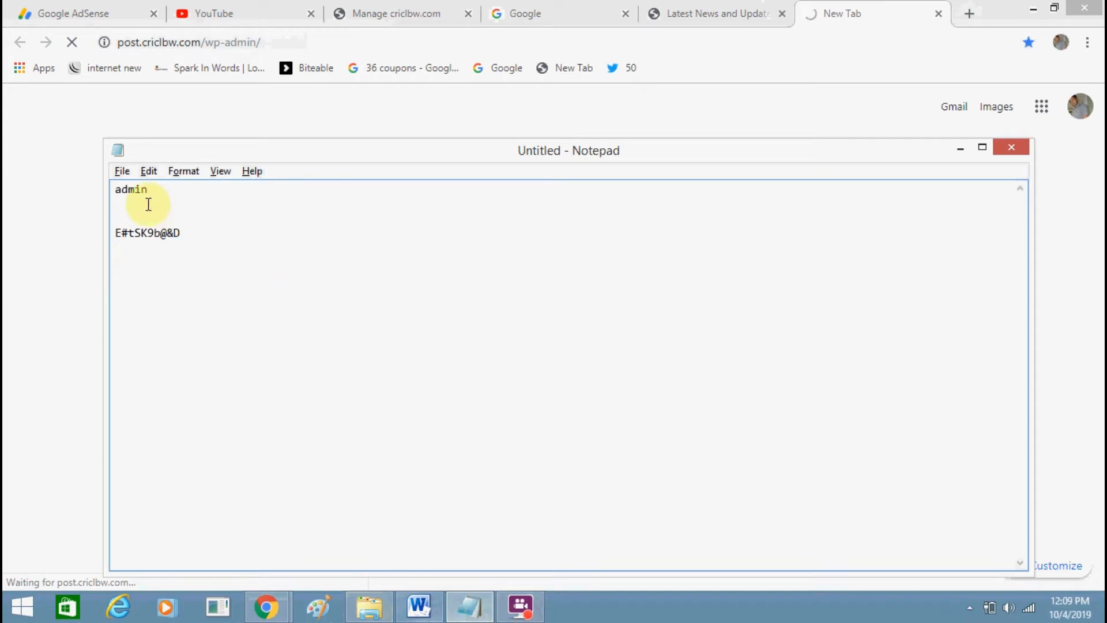
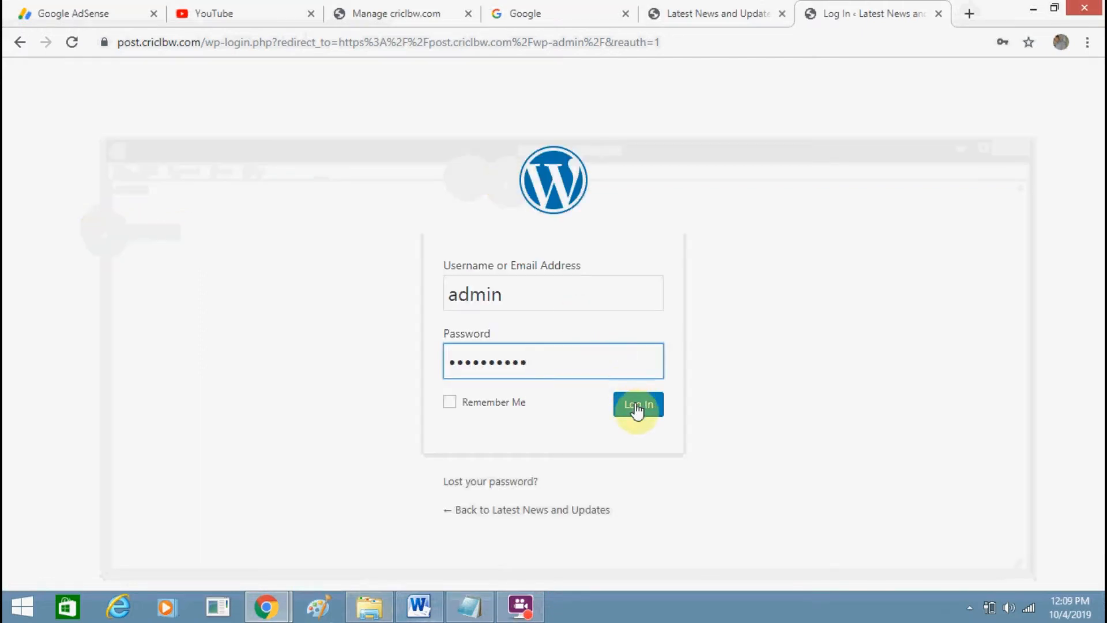
pyautogui.click(637, 407)
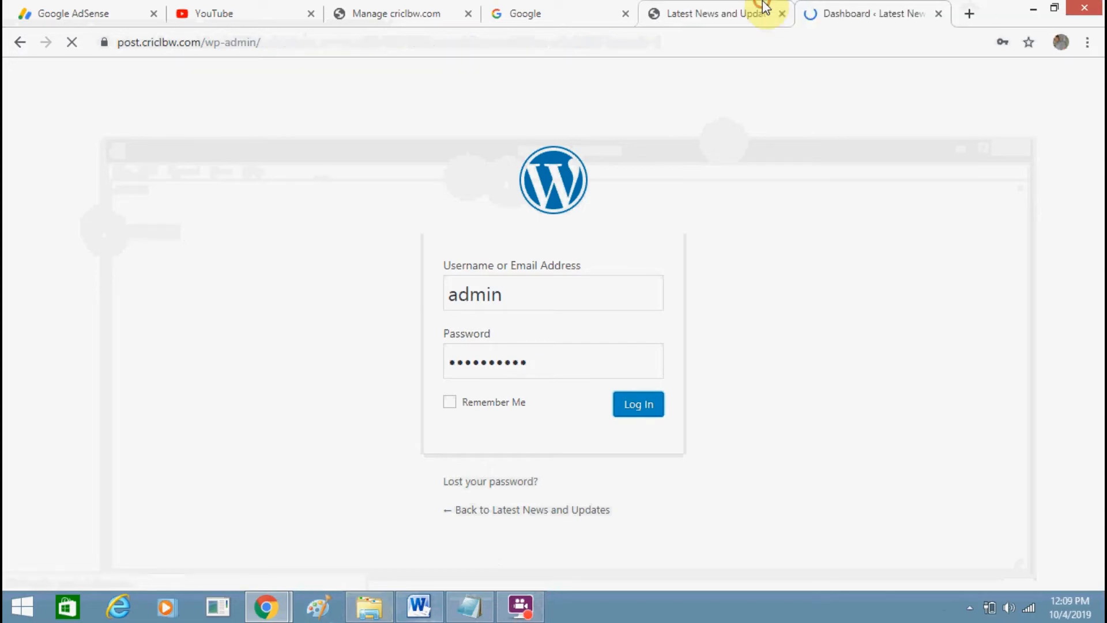
pyautogui.click(766, 8)
pyautogui.moveTo(1099, 146); pyautogui.dragTo(1089, 121)
pyautogui.click(885, 8)
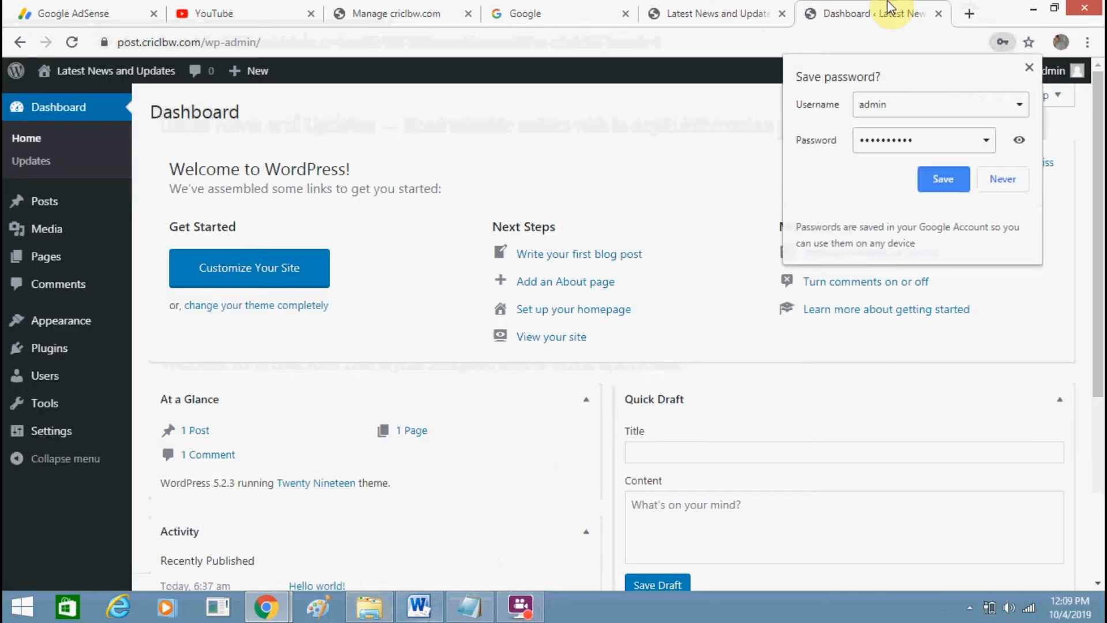
pyautogui.click(1003, 179)
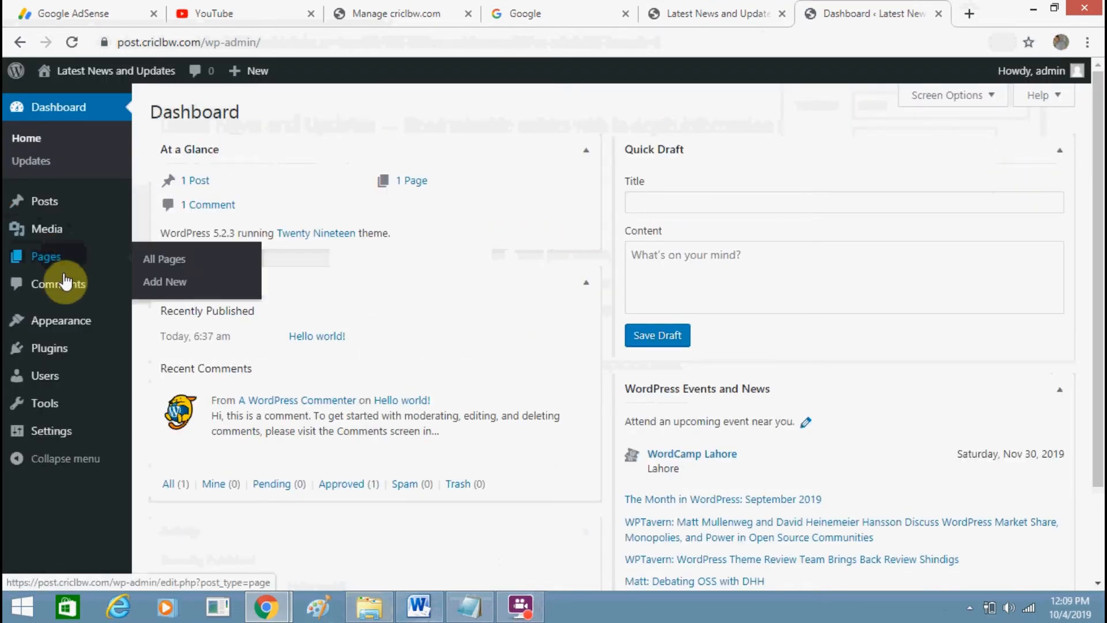
# Step: Activate the Twenty Seventeen theme on the WordPress site
pyautogui.moveTo(77, 322)
pyautogui.click(155, 336)
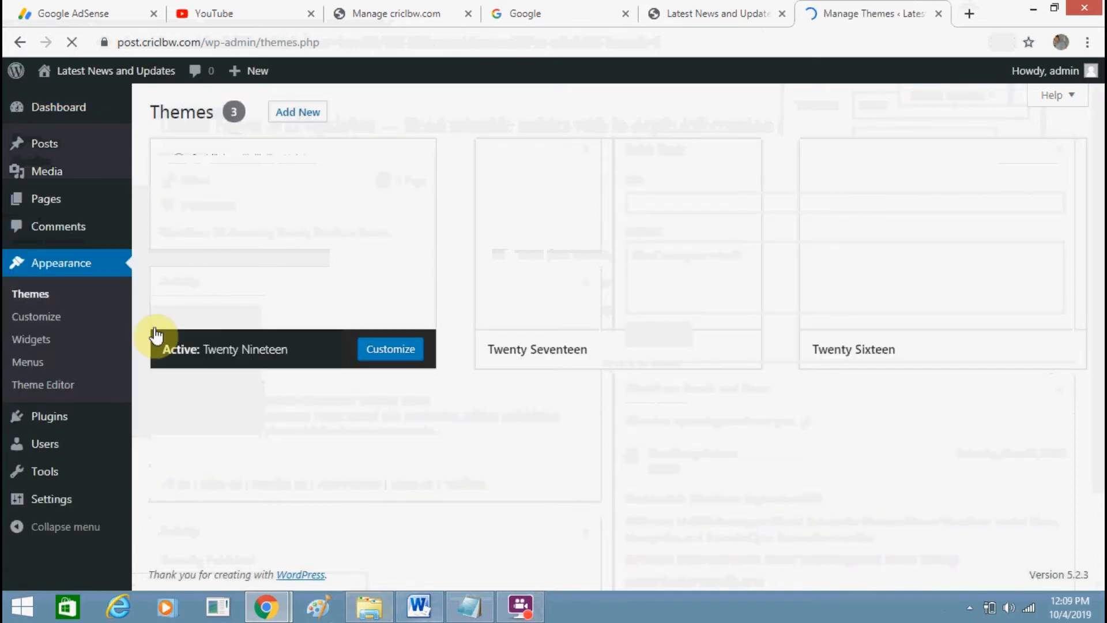
pyautogui.moveTo(630, 233)
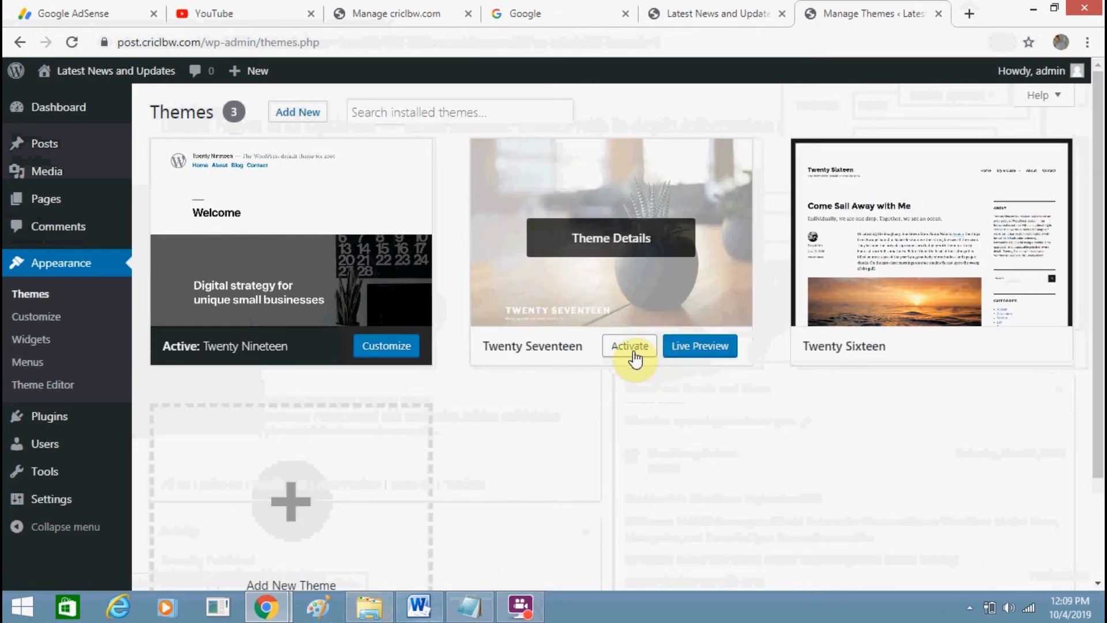
pyautogui.click(634, 351)
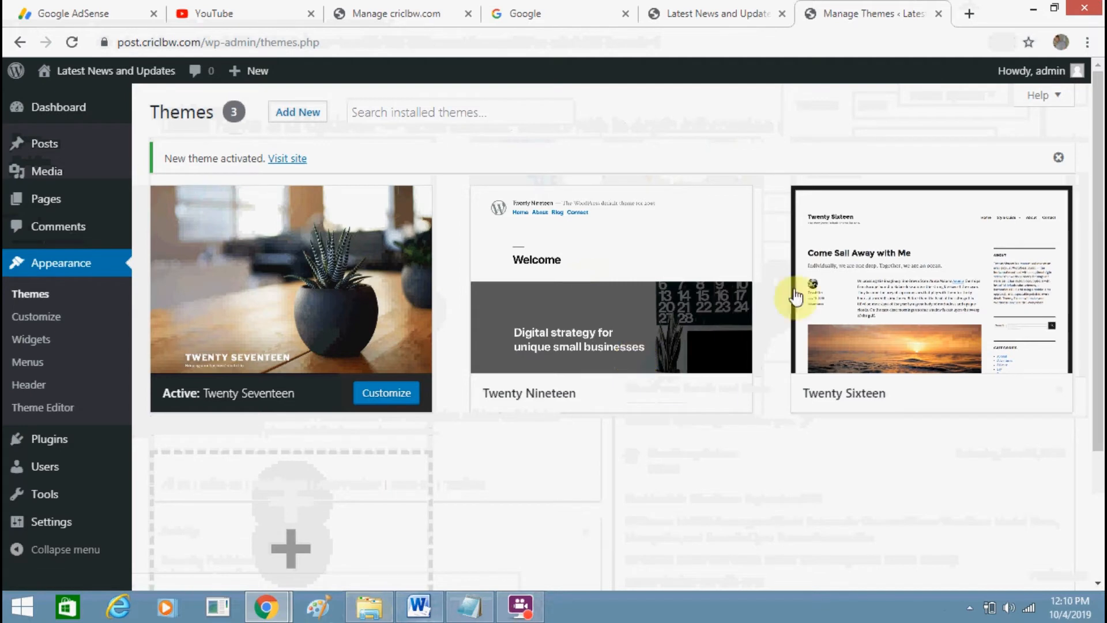
# Step: Reload the post.criclbw.com homepage and examine its header, posts and sidebar under the new theme
pyautogui.moveTo(312, 266)
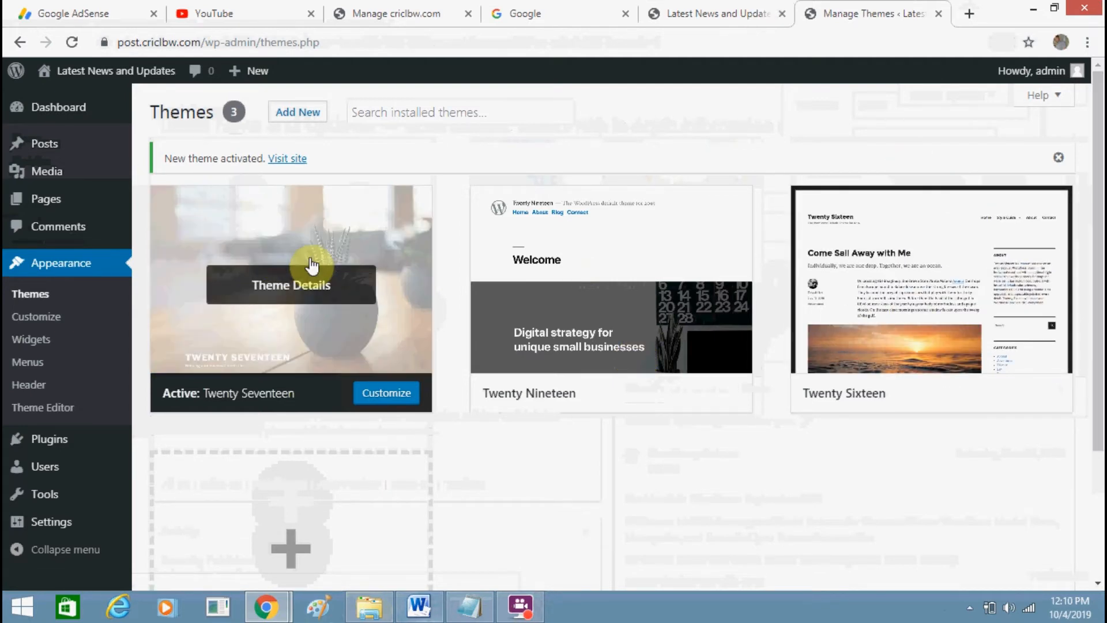
pyautogui.click(704, 12)
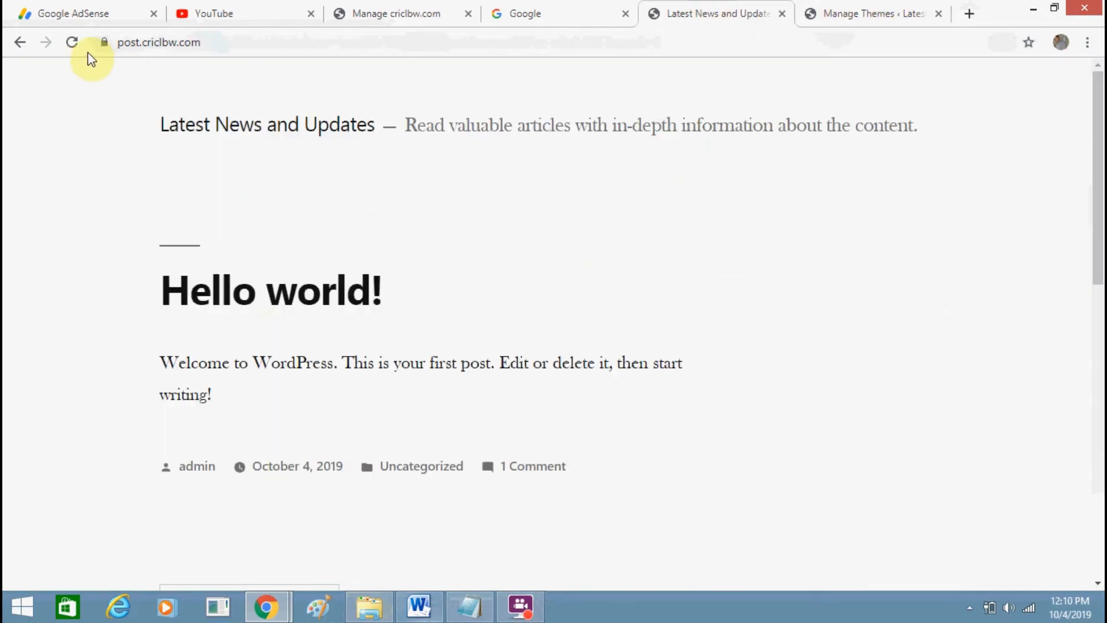
pyautogui.click(72, 43)
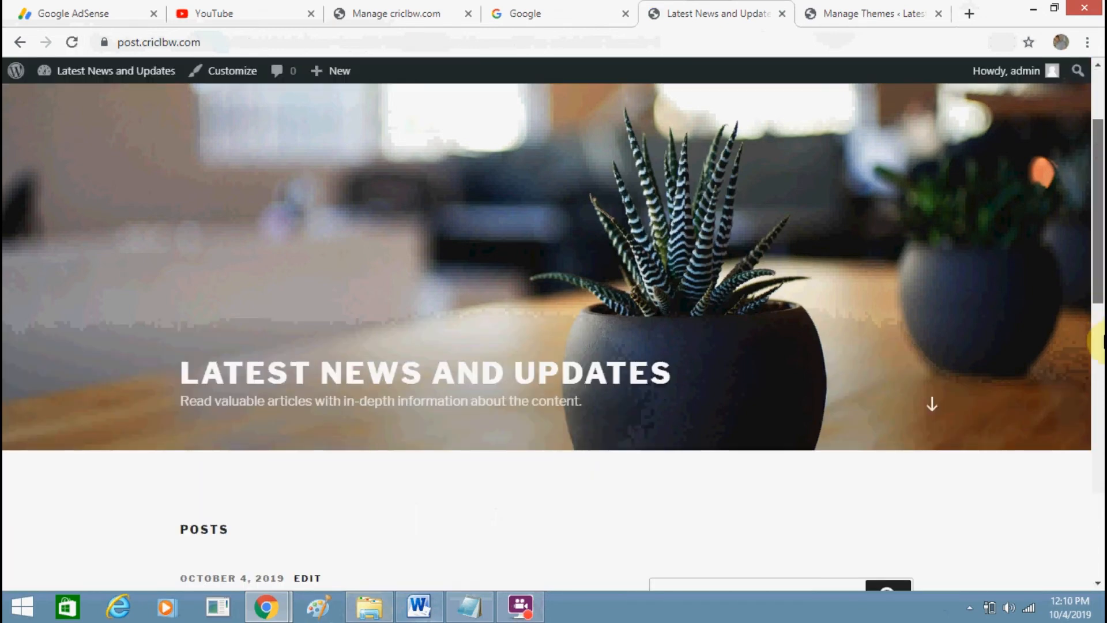
pyautogui.click(1100, 352)
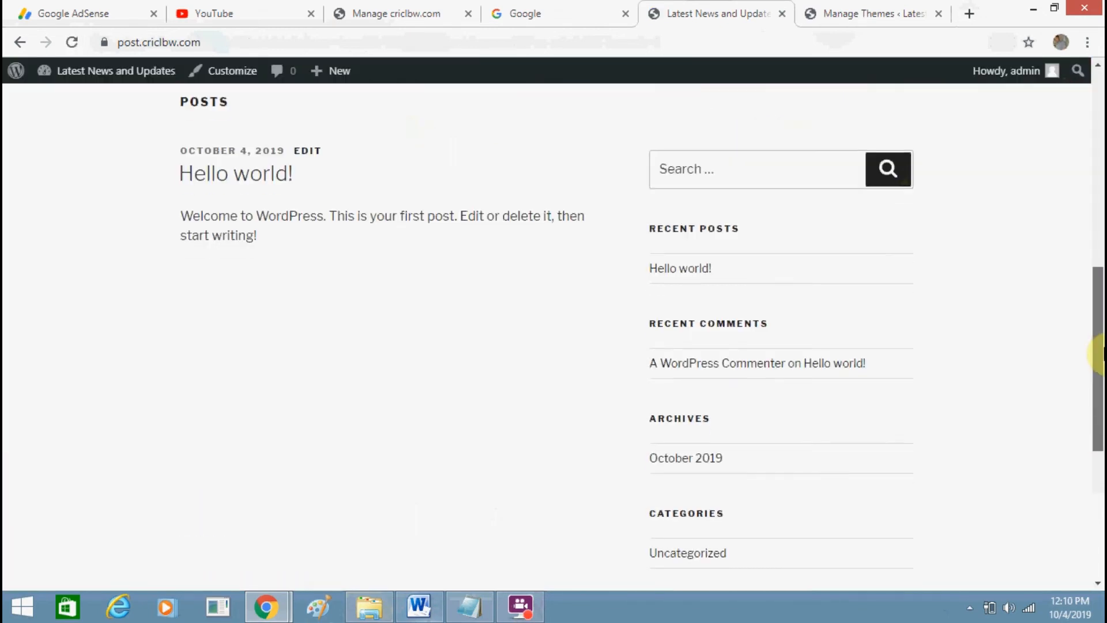
pyautogui.moveTo(1103, 355); pyautogui.dragTo(1102, 267)
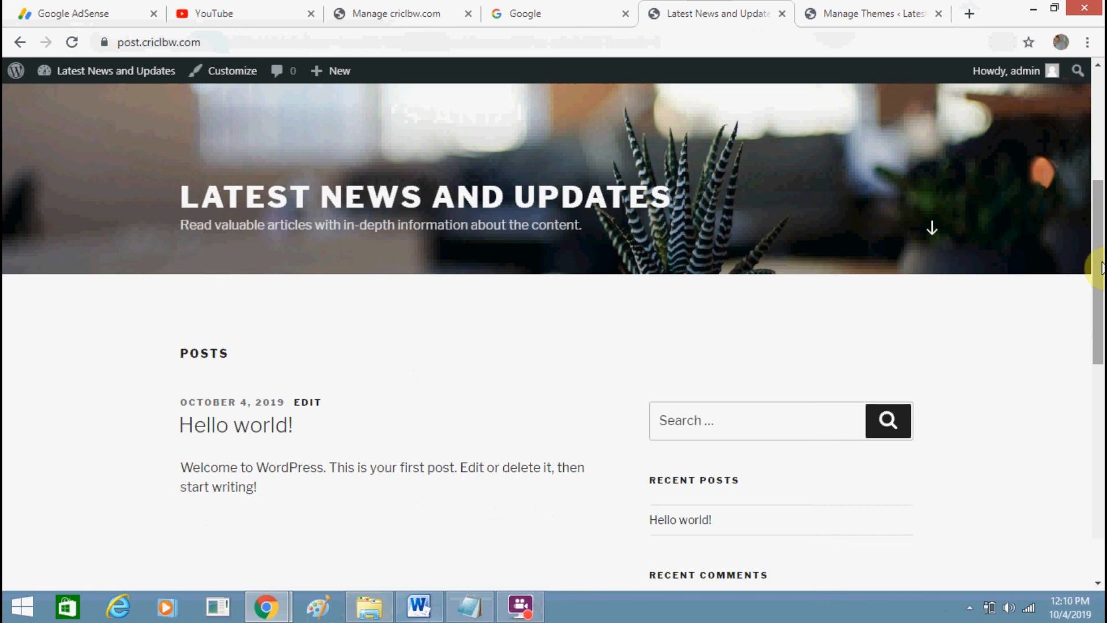
pyautogui.click(521, 605)
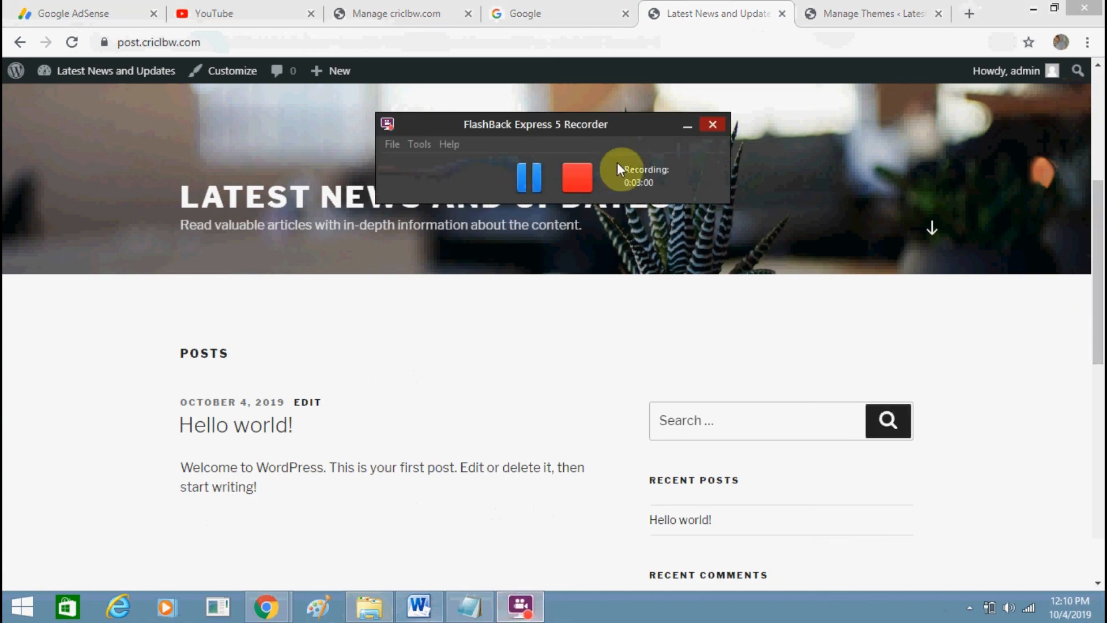